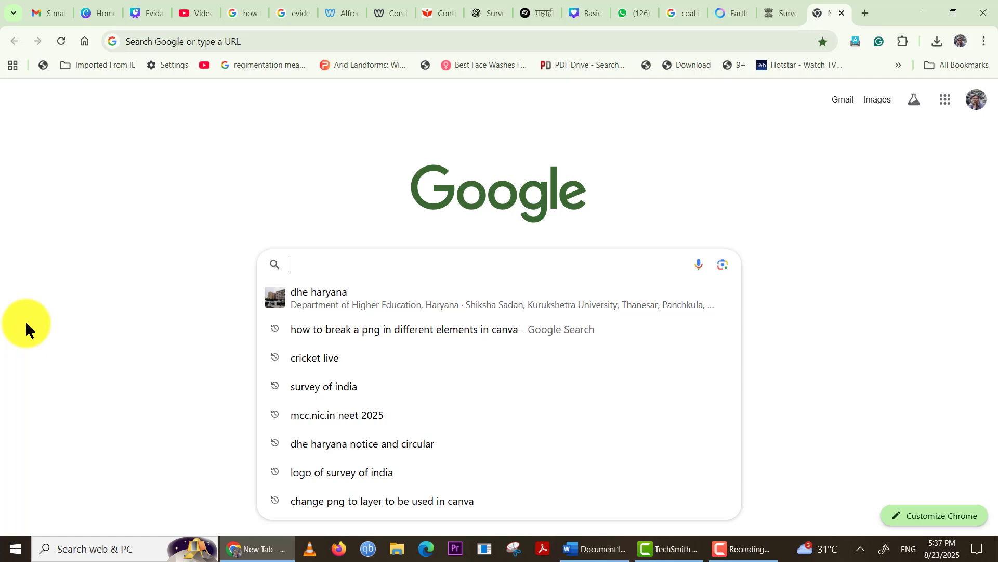
Go to onlinemaps.surveyofindia.gov.in and open the Administrative Boundary Database from its digital products
type("onlinemaps.surveyofindia.gov.in")
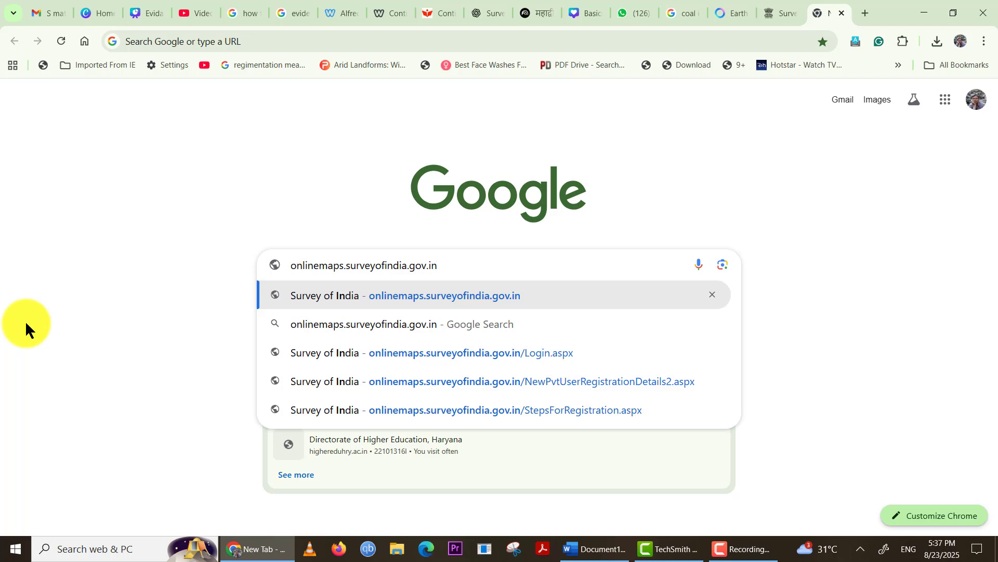
key("Return")
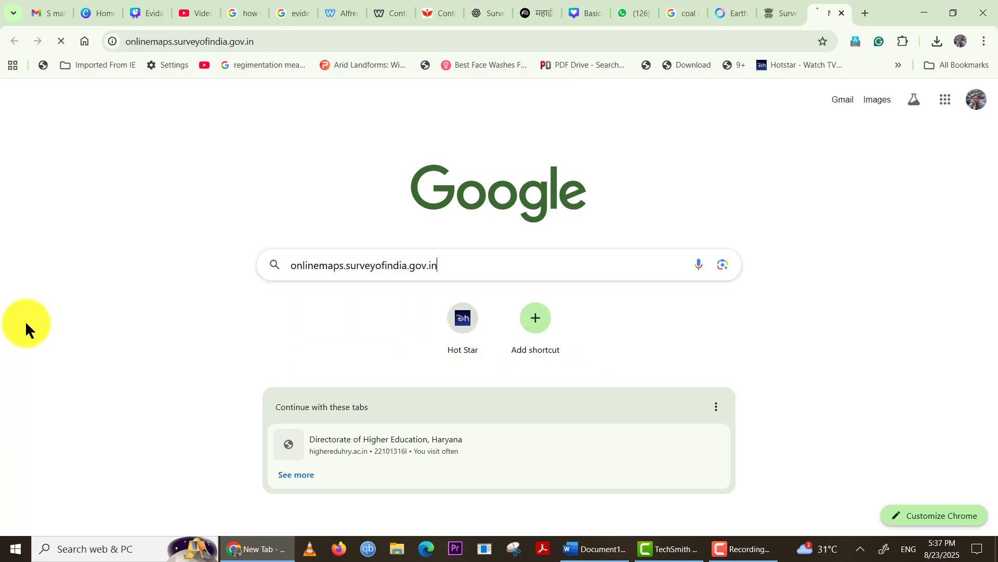
scroll(448, 292, "down", 5)
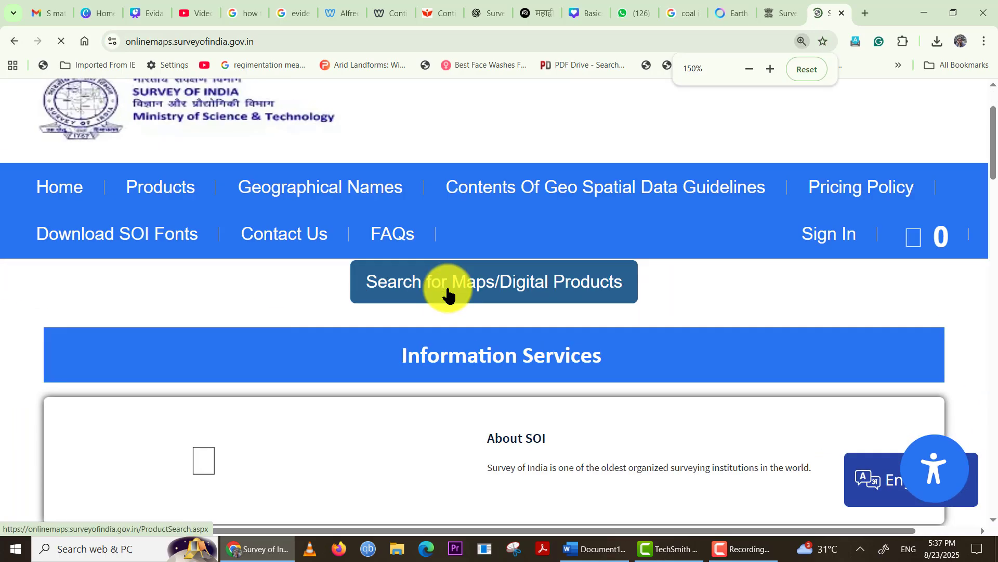
scroll(431, 294, "down", 5)
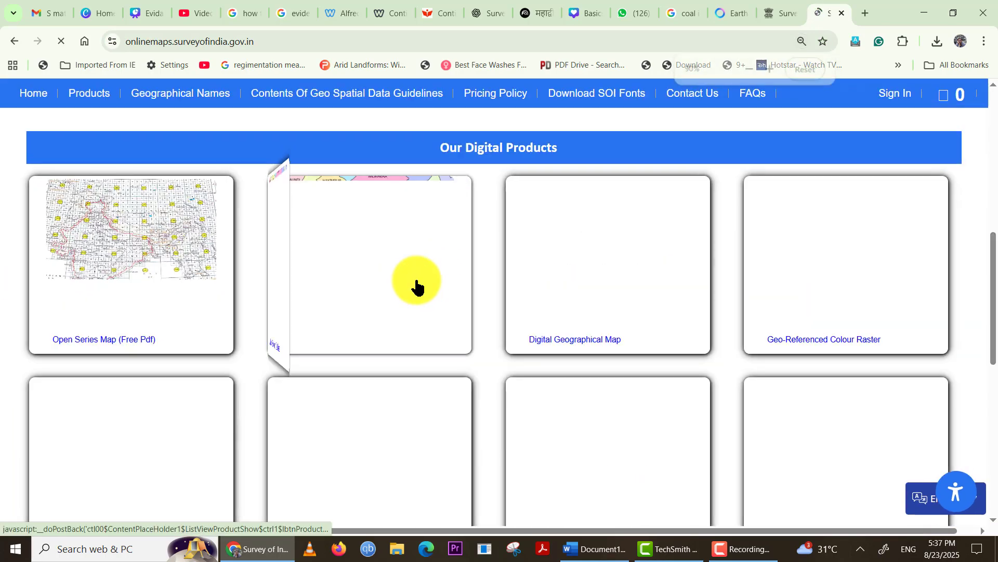
scroll(418, 281, "down", 1)
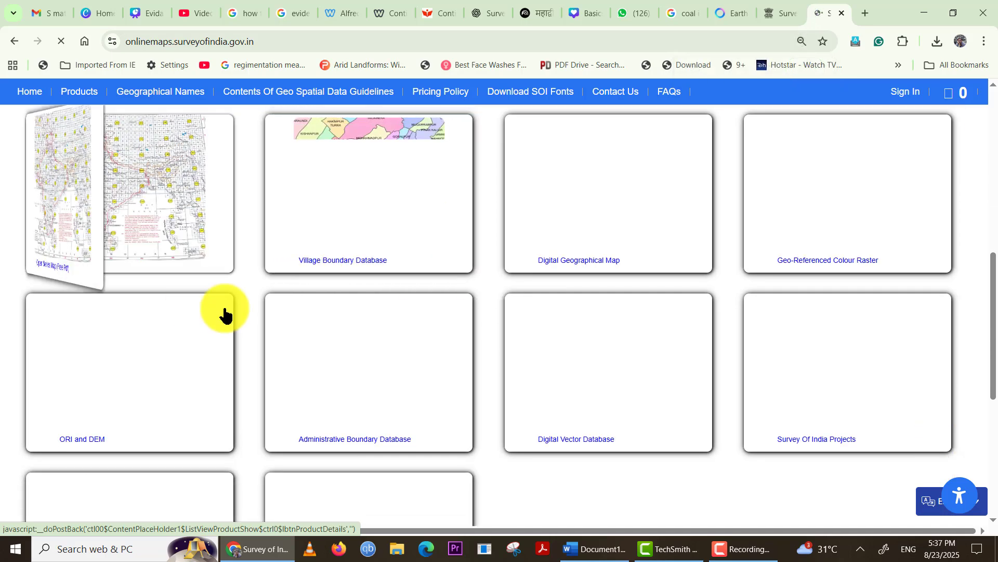
scroll(373, 301, "up", 3)
scroll(373, 306, "down", 1)
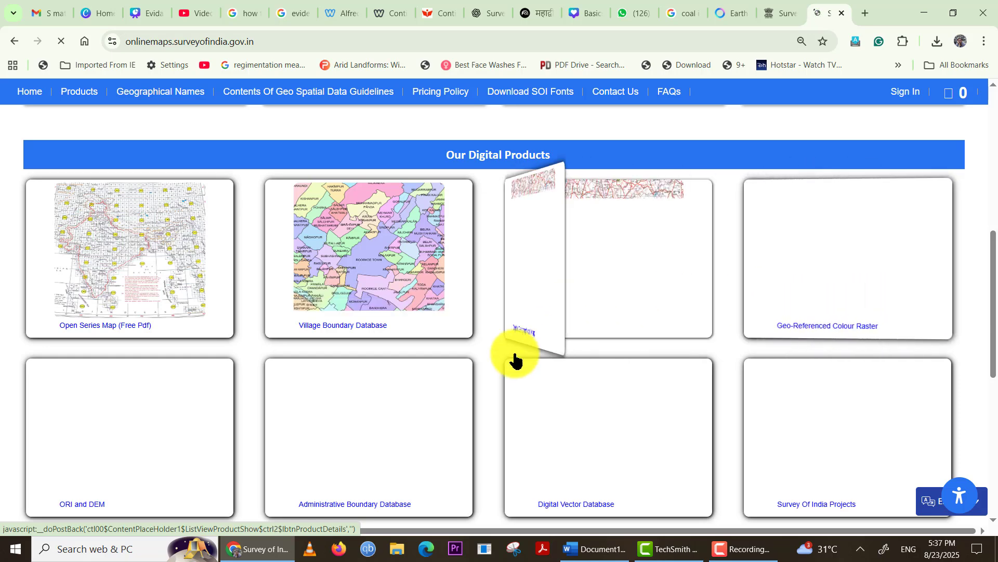
scroll(390, 377, "down", 1)
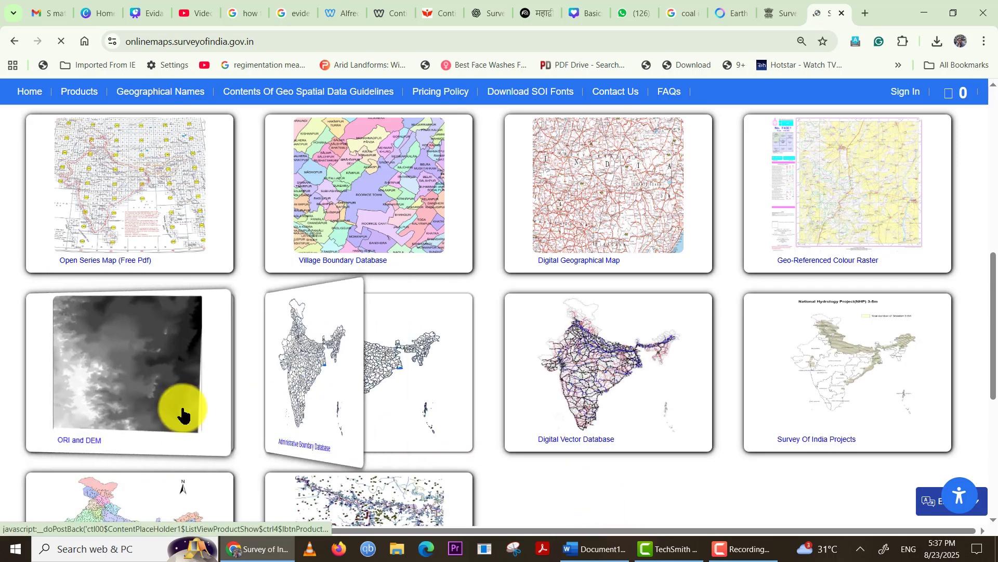
scroll(90, 312, "down", 2)
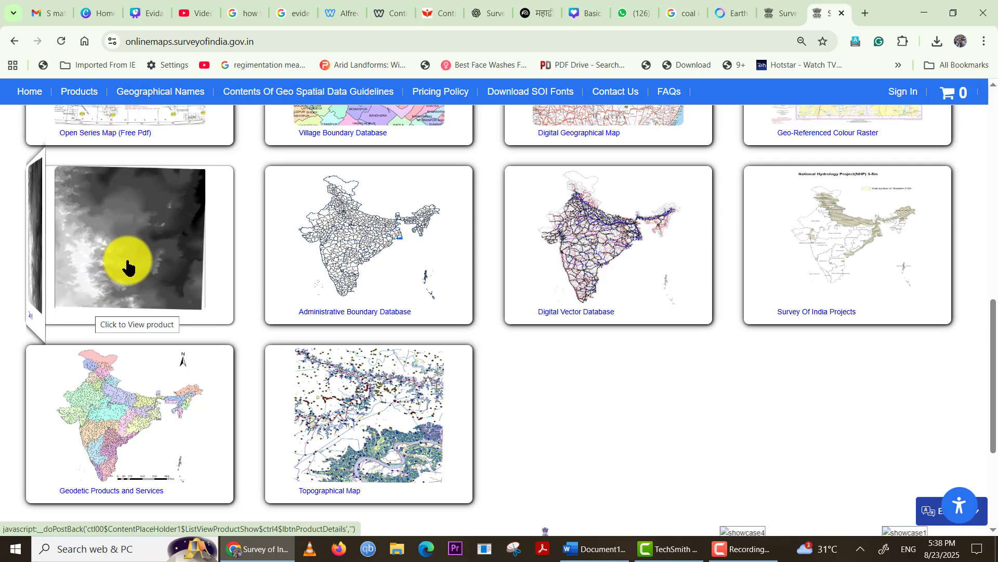
left_click(355, 302)
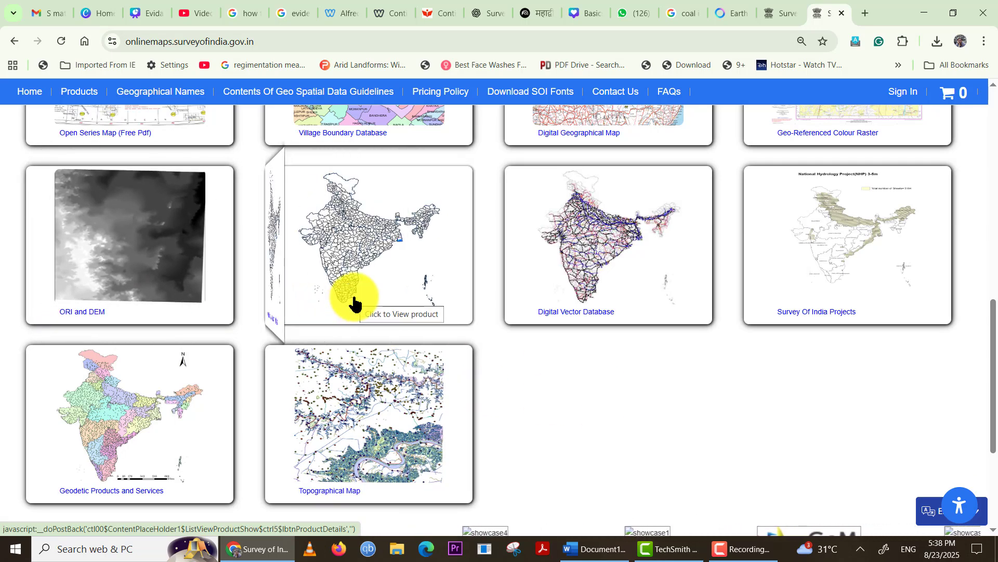
Add product OVSF/1M/6, the administrative boundary shapefile for the entire country up to Taluk level, to the cart
scroll(332, 294, "down", 1)
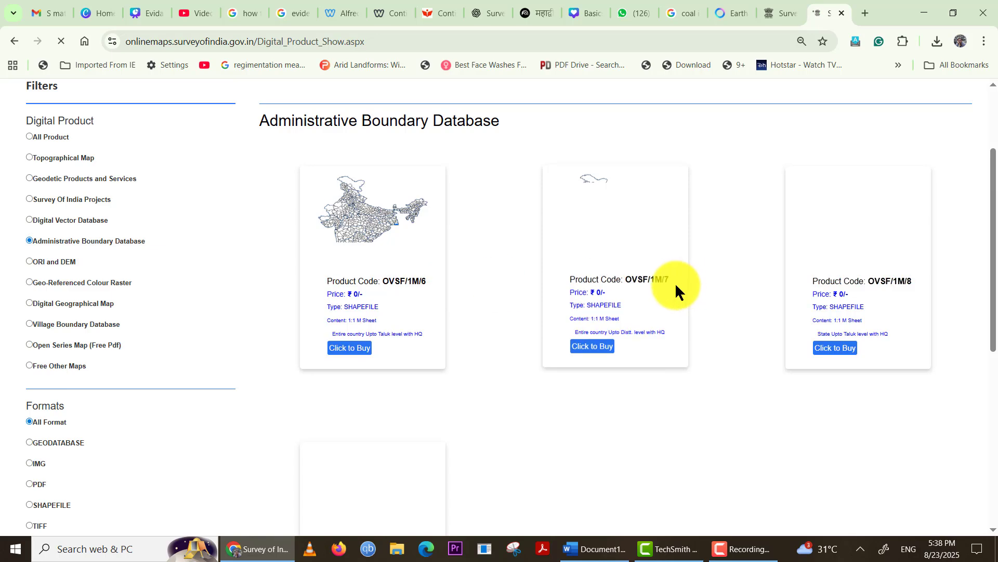
scroll(407, 438, "down", 2)
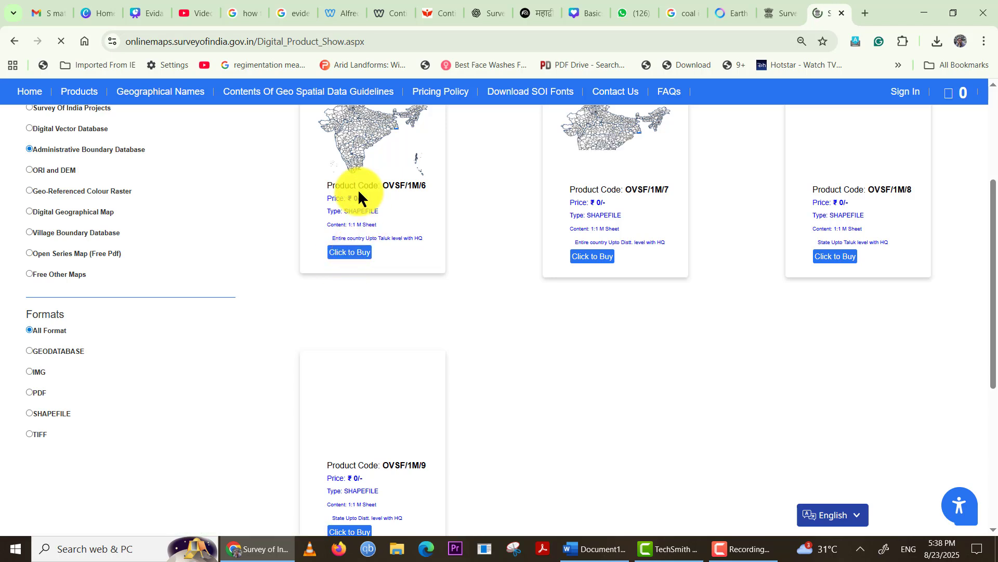
scroll(355, 195, "up", 1)
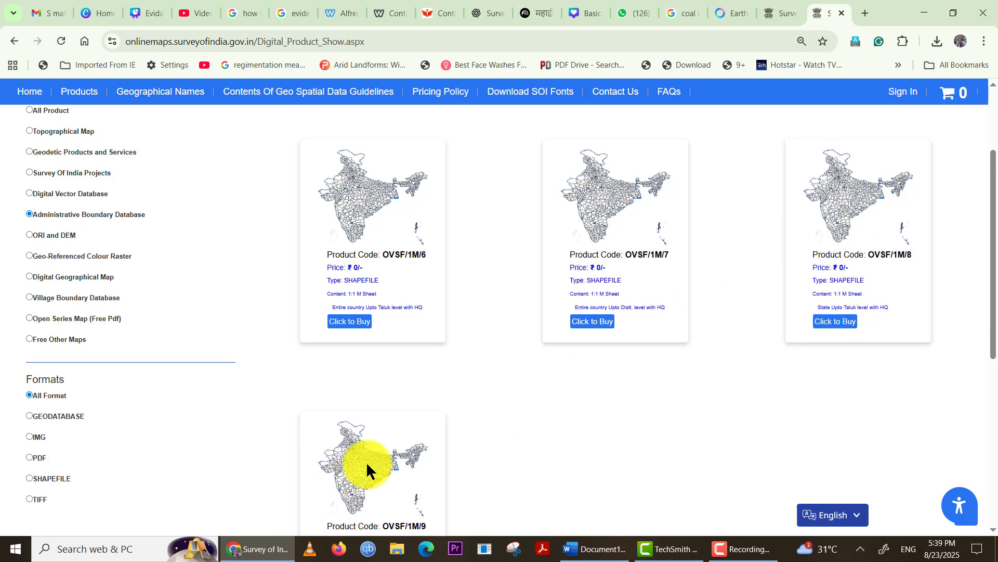
left_click(349, 321)
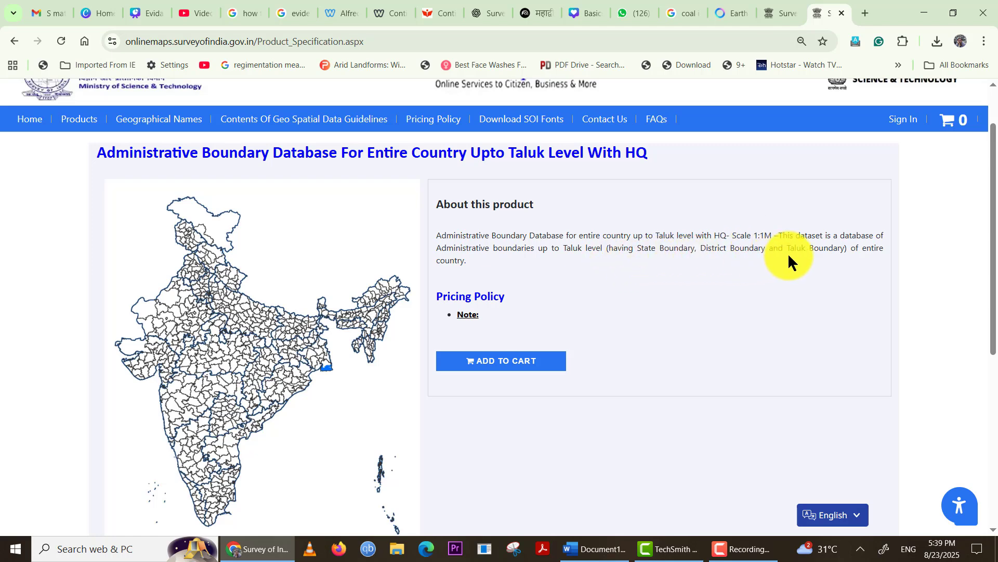
left_click(491, 364)
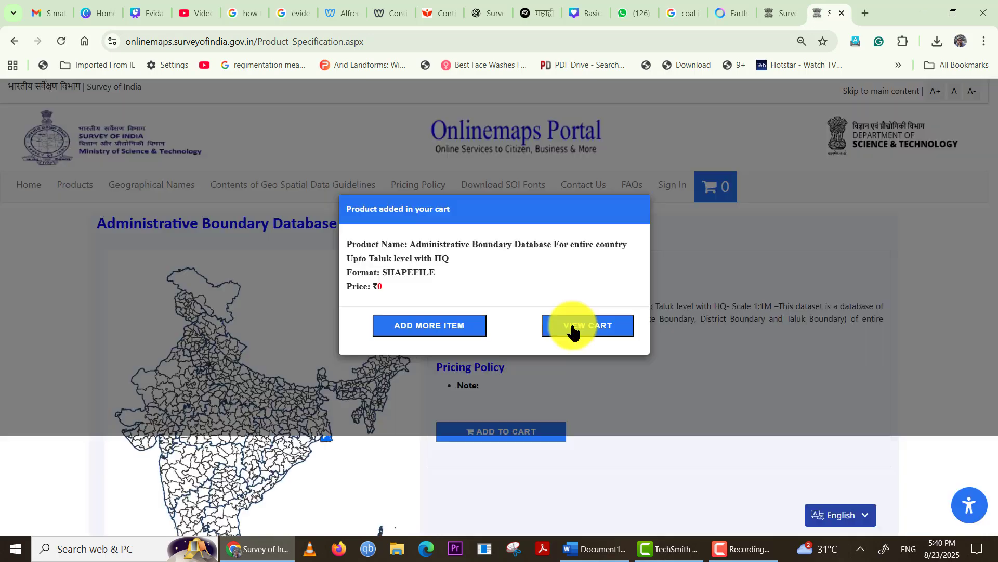
Add product OVSF/1M/8, the state boundary shapefile up to Taluk level, to the cart with HARYANA as the state
left_click(422, 329)
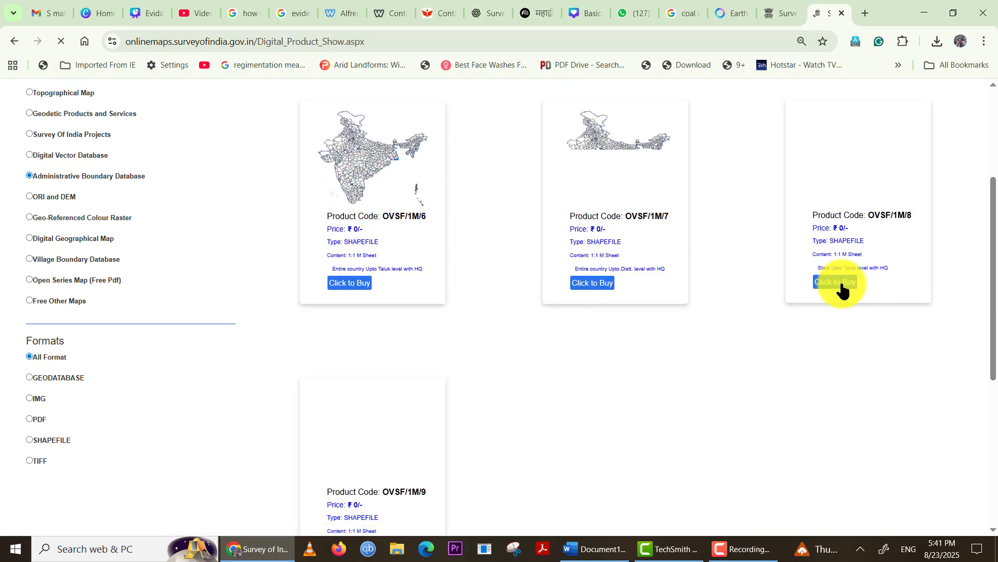
left_click(837, 281)
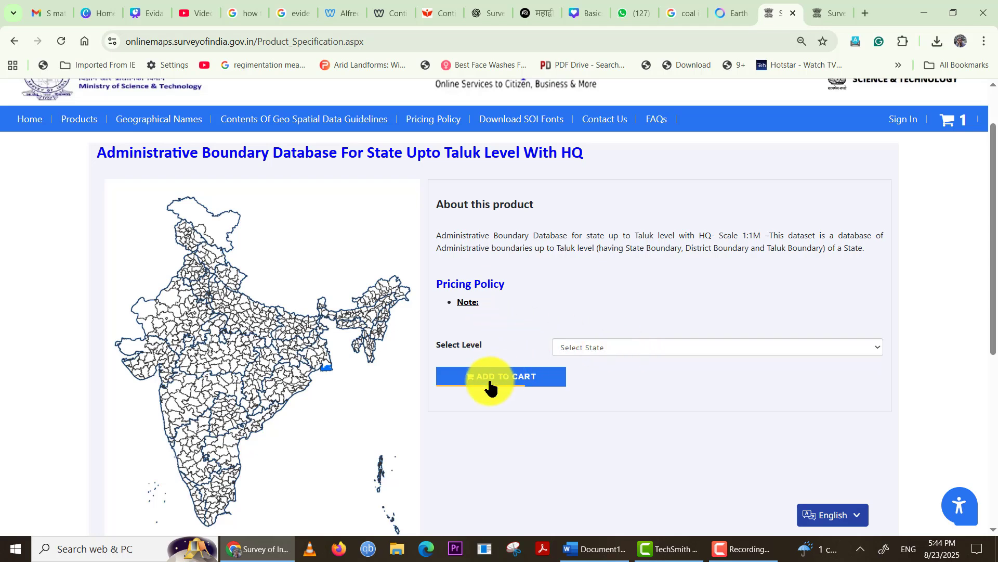
left_click(599, 348)
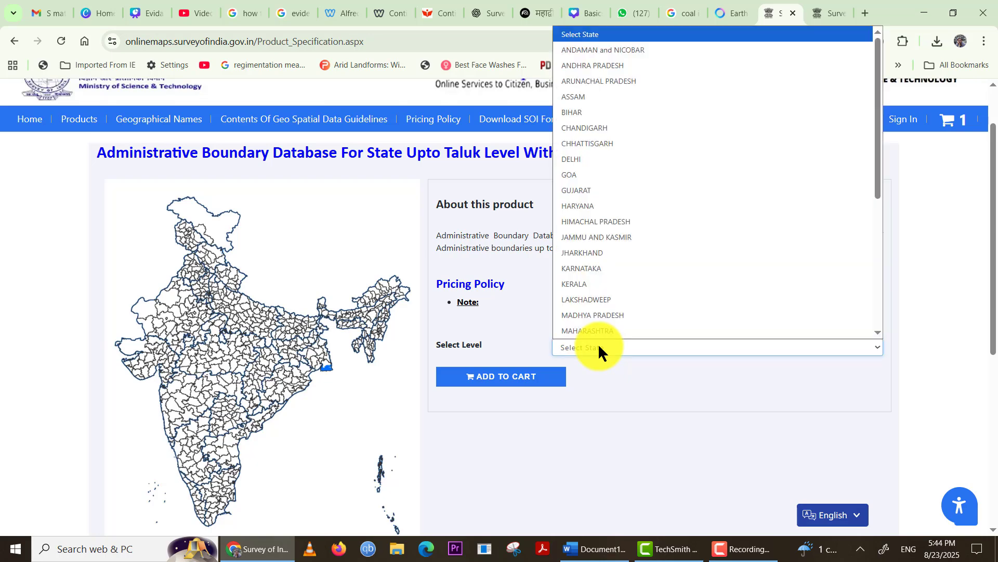
left_click(578, 189)
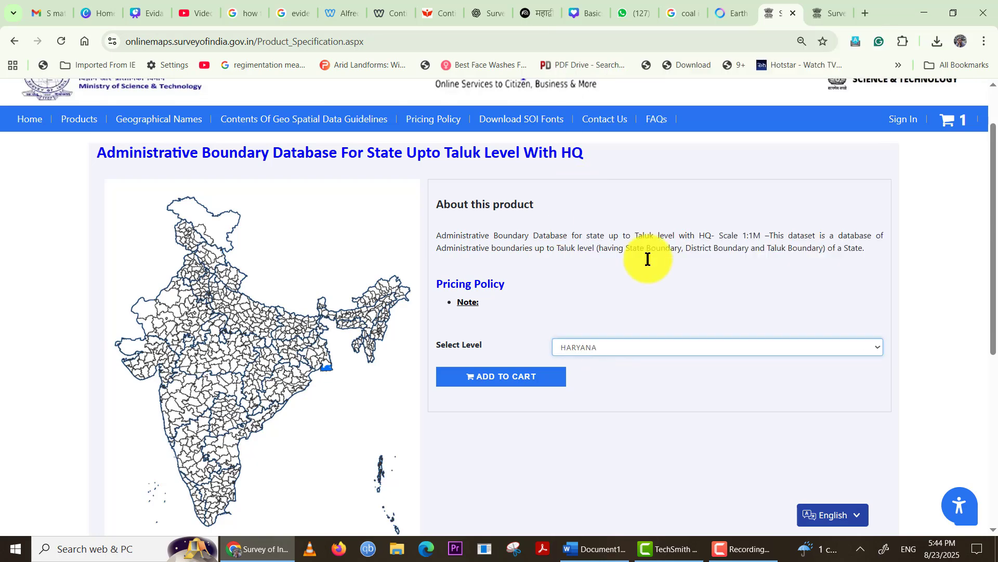
left_click(494, 382)
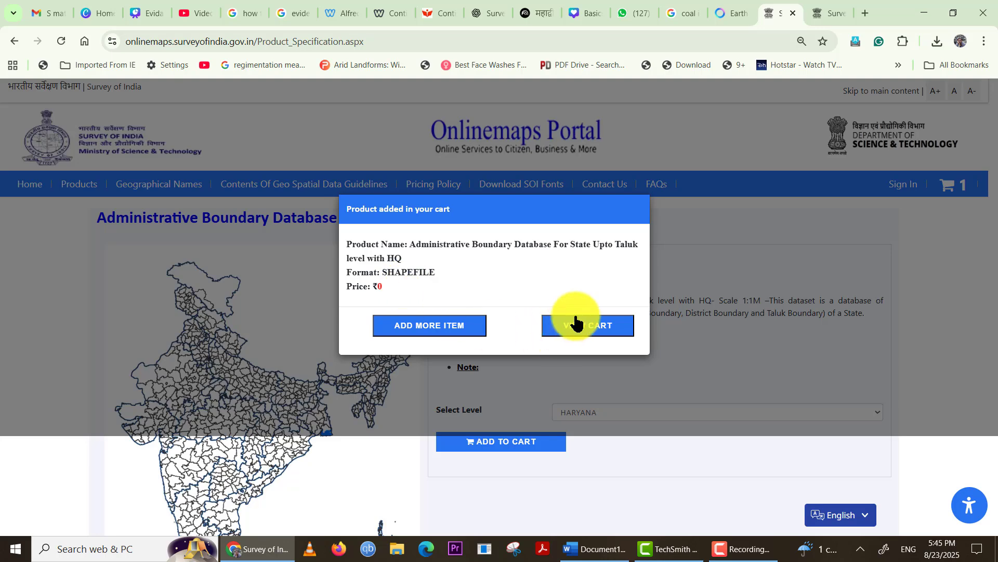
Place the order for the products in the cart and verify the login with the OTP and captcha
left_click(571, 331)
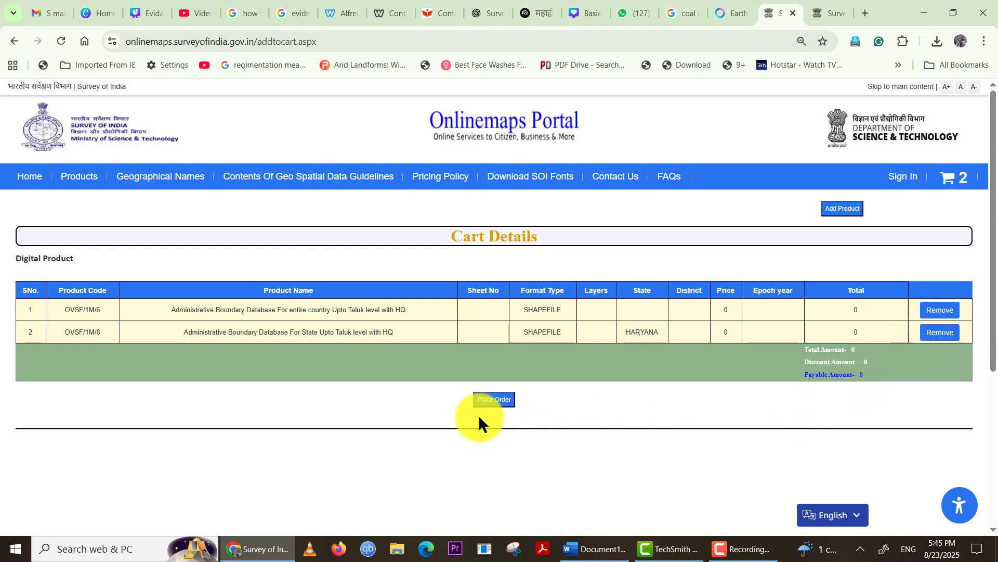
left_click(494, 400)
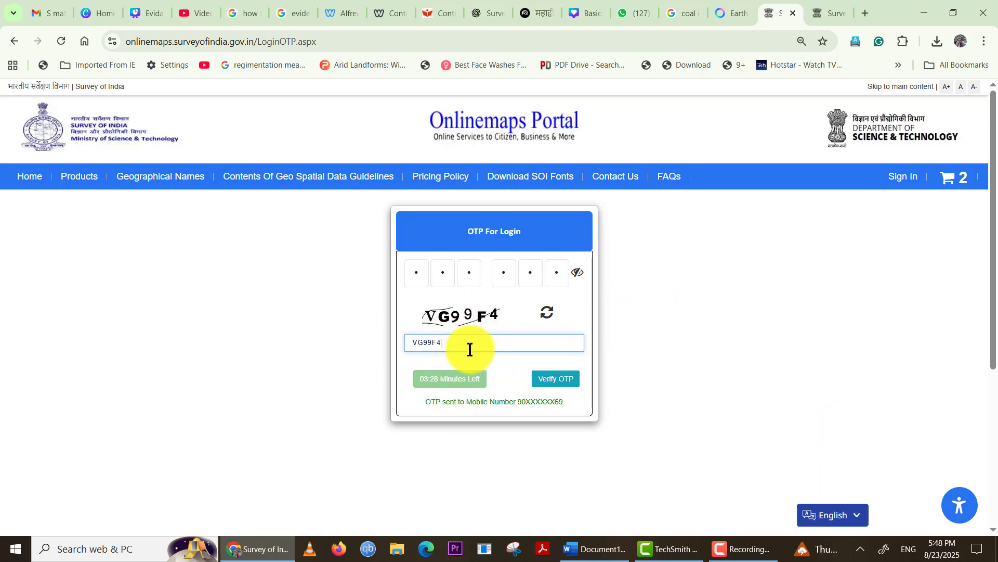
left_click(556, 380)
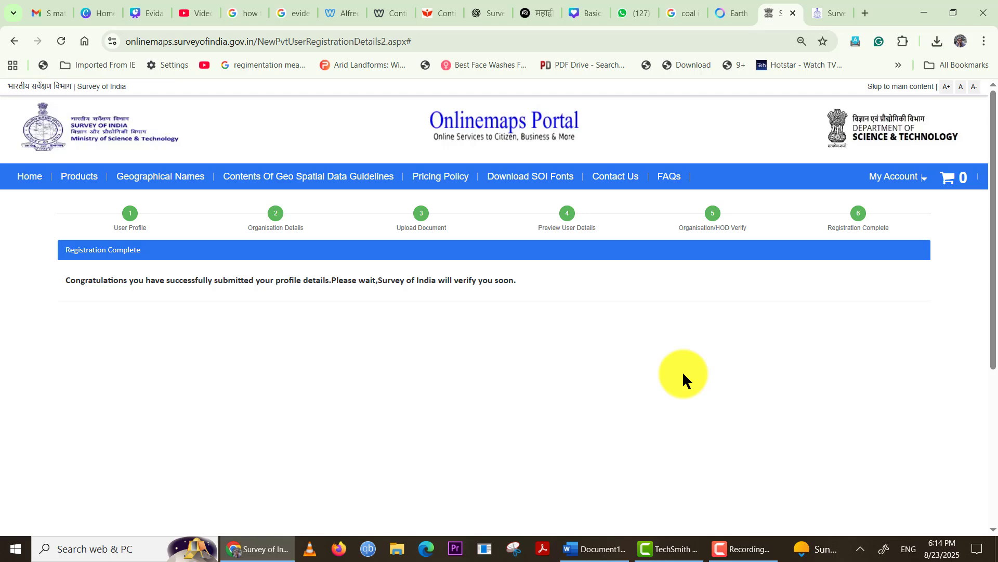
Switch to QGIS and create a new empty project in EPSG:4326 - WGS 84
mouse_move(737, 559)
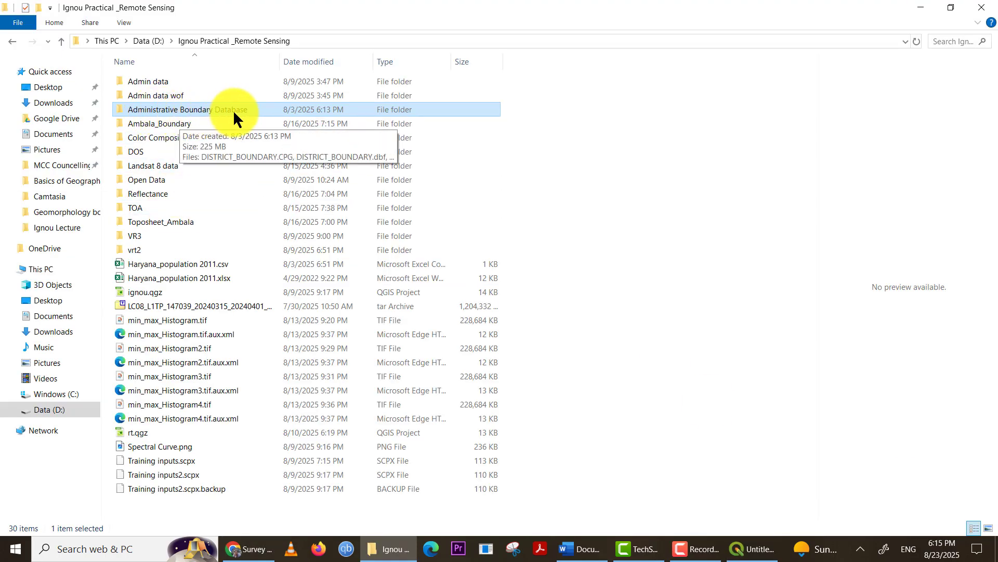
left_click(754, 548)
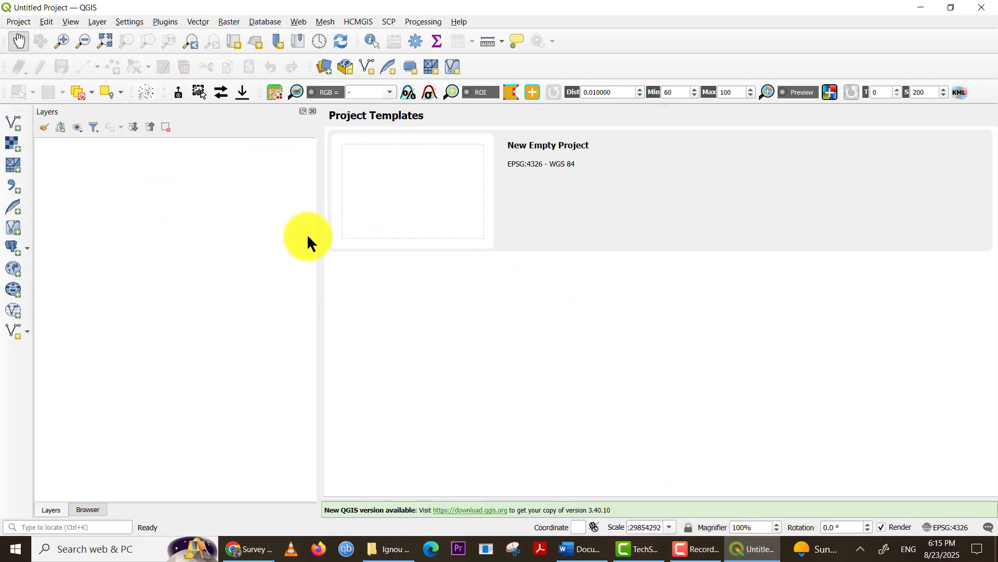
double_click(438, 203)
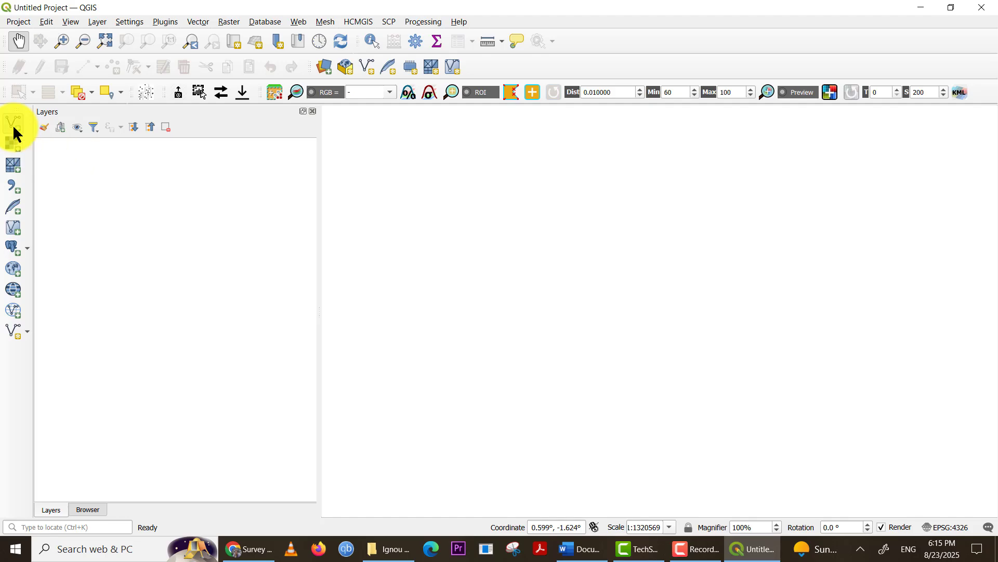
Start adding a vector layer and browse to the Administrative Boundary Database folder inside Ignou Practical _Remote Sensing
left_click(14, 130)
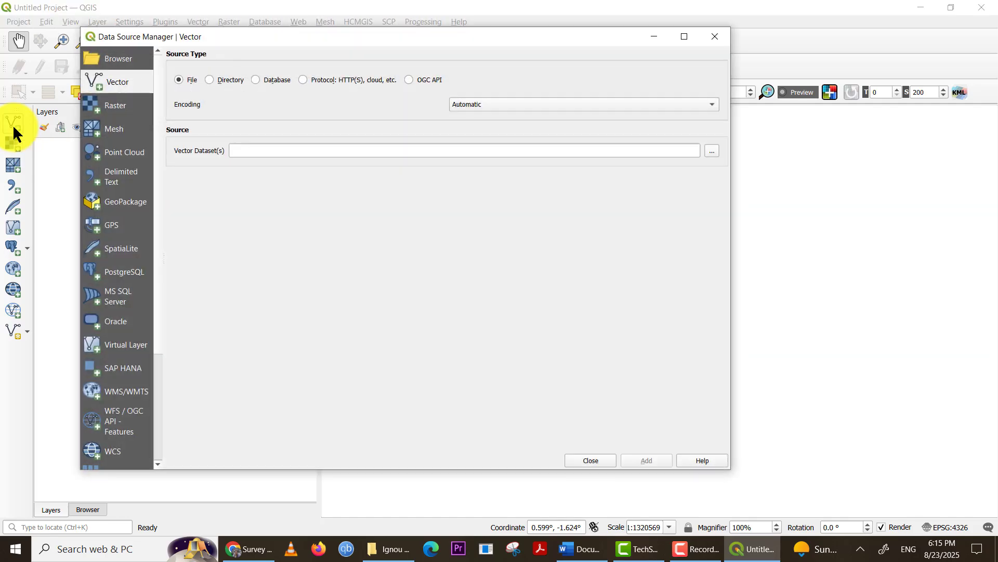
left_click(712, 150)
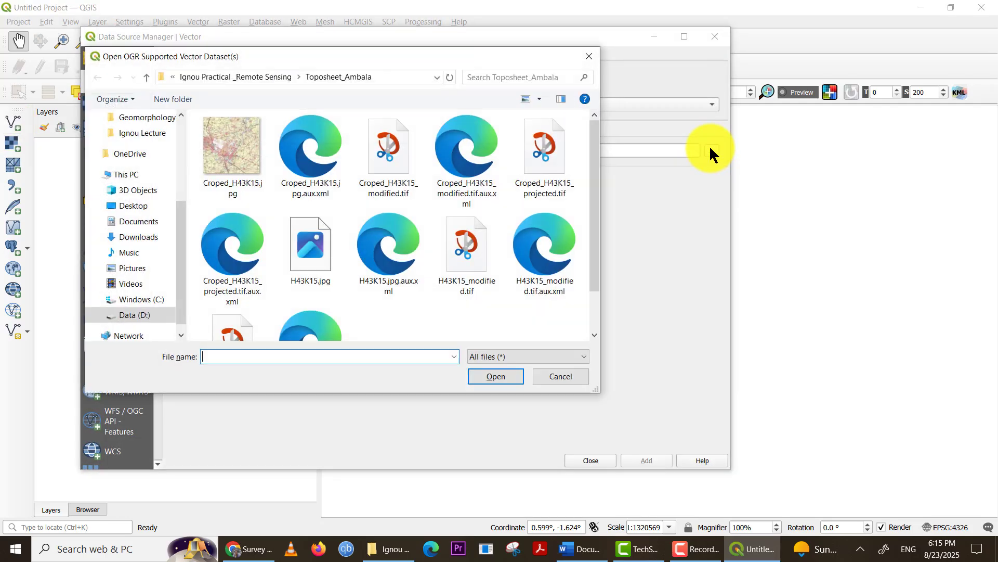
left_click(198, 73)
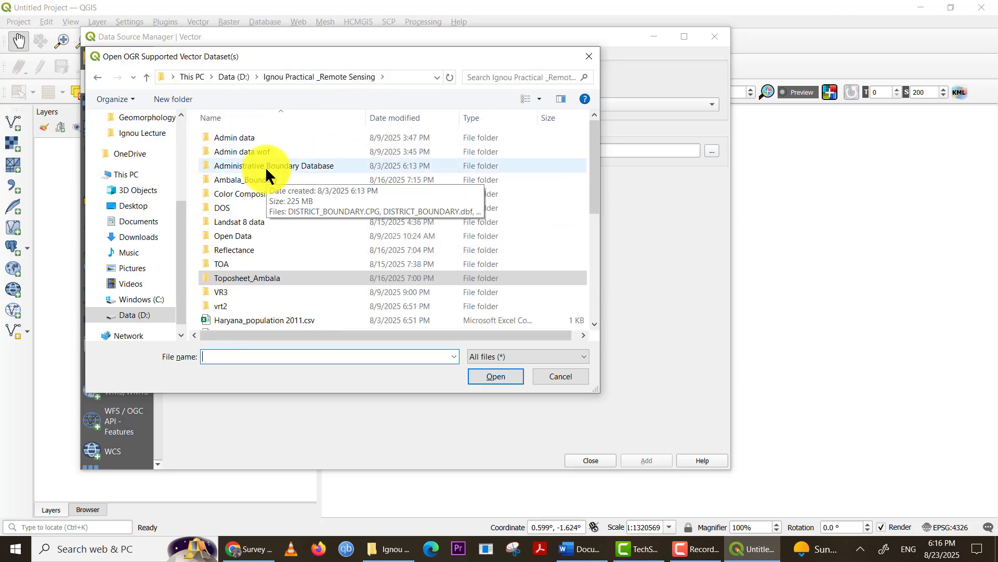
double_click(265, 166)
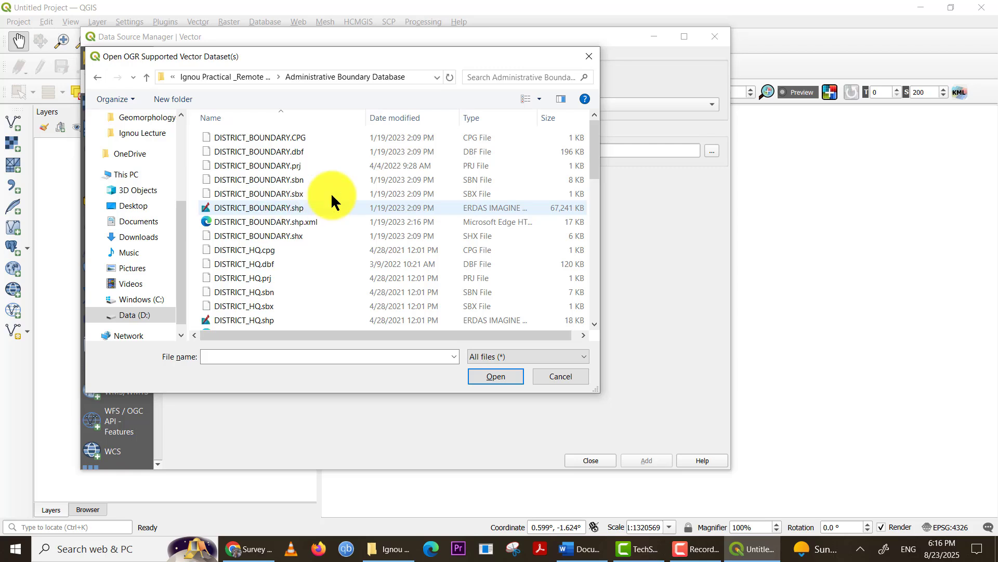
Select the DISTRICT_BOUNDARY, DISTRICT_HQ, STATE_BOUNDARY, STATE_HQ and SUBDISTRICT_BOUNDARY .shp files together in the Administrative Boundary Database folder
left_click_drag(597, 390, 689, 451)
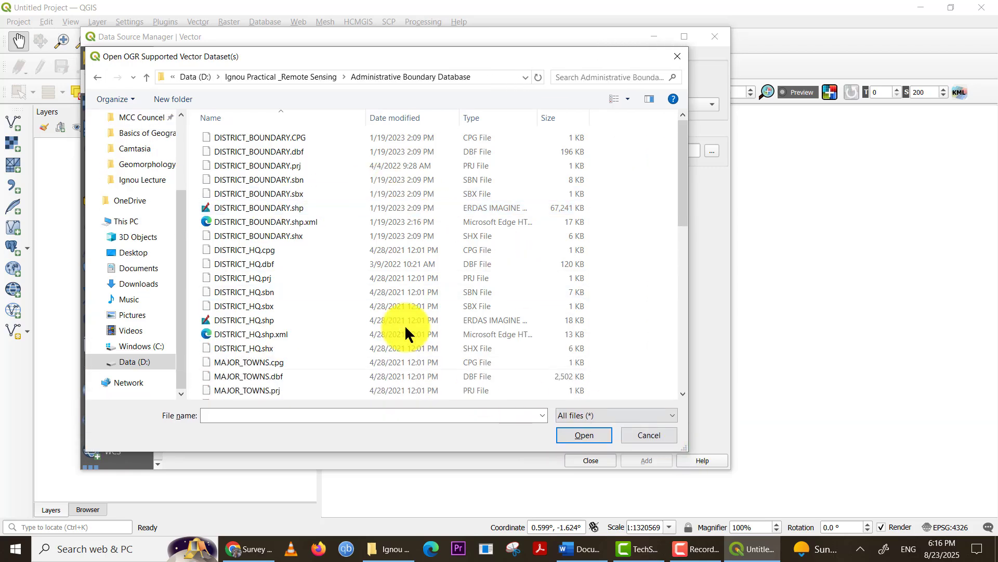
left_click(254, 208)
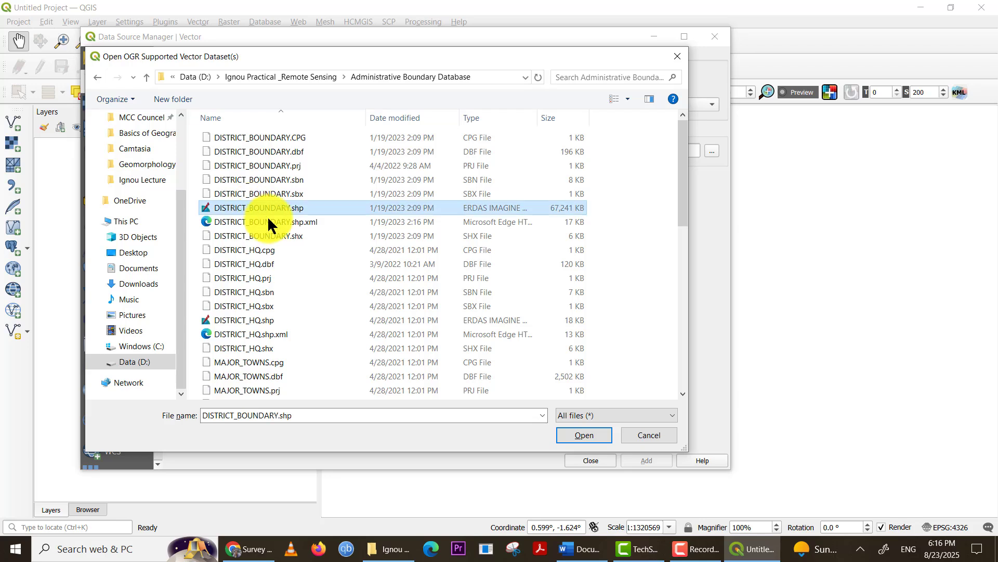
left_click(250, 321, "ctrl")
scroll(314, 309, "down", 4)
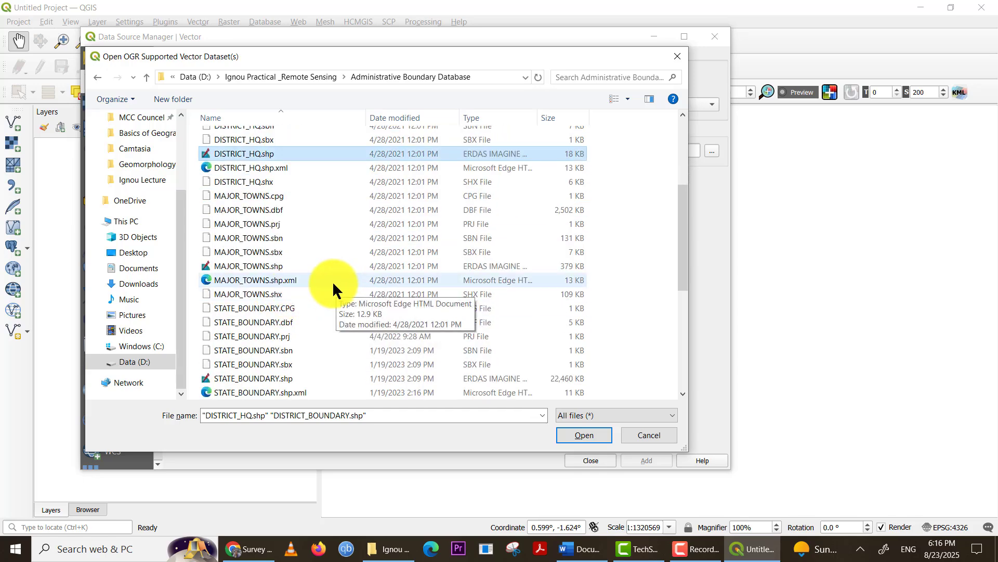
scroll(332, 281, "down", 1)
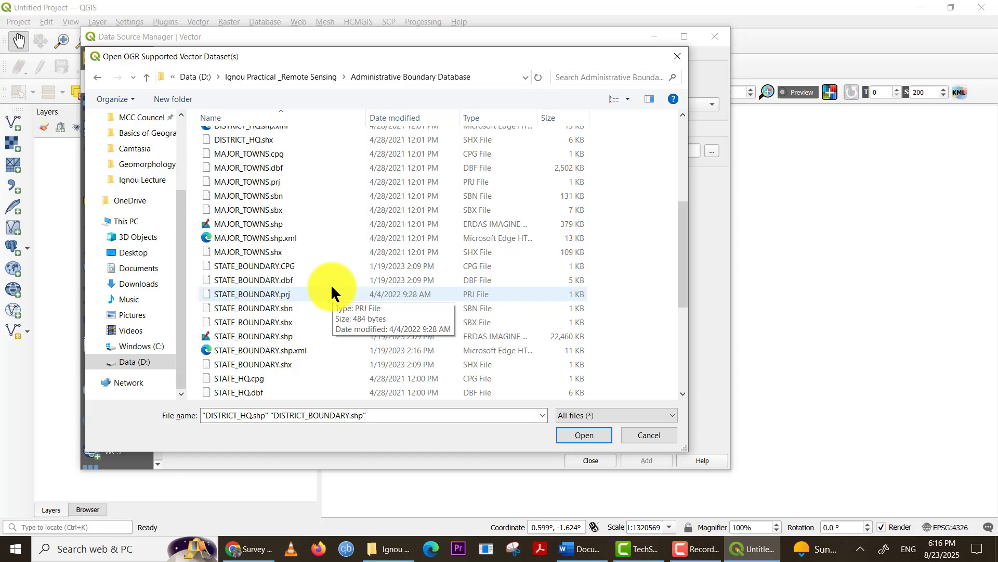
left_click(259, 336, "ctrl")
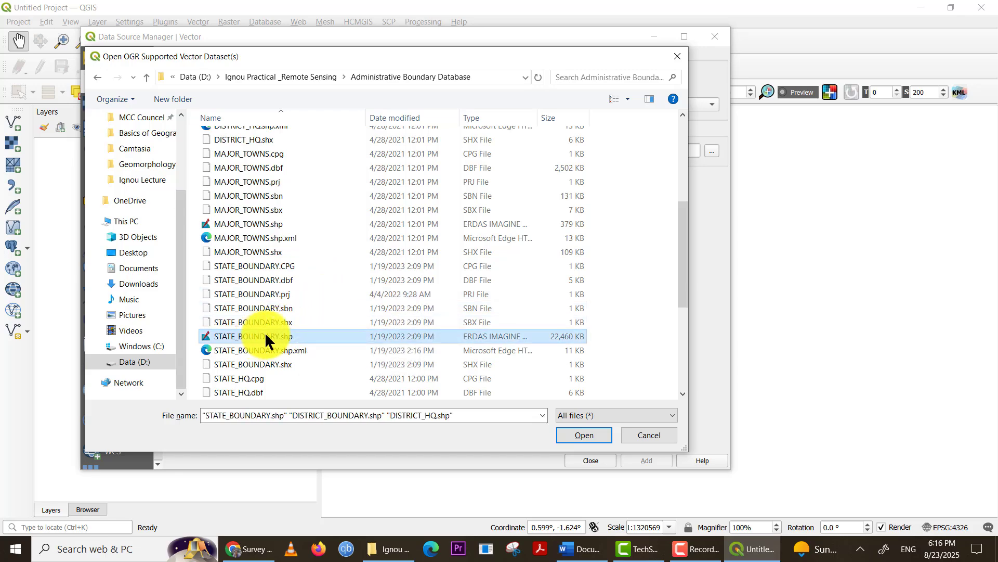
scroll(264, 332, "down", 3)
scroll(289, 323, "down", 1)
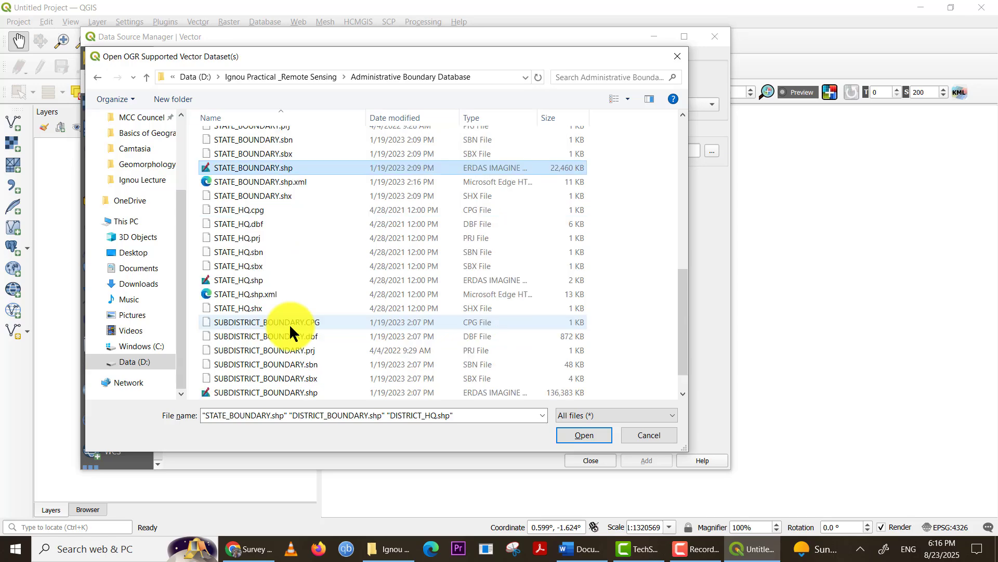
left_click(248, 279, "ctrl")
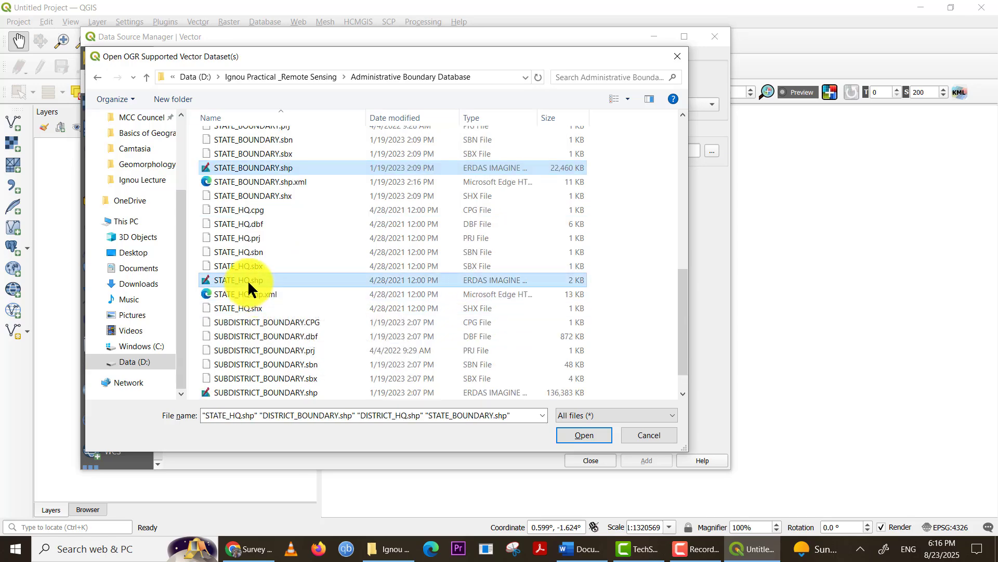
scroll(259, 298, "down", 1)
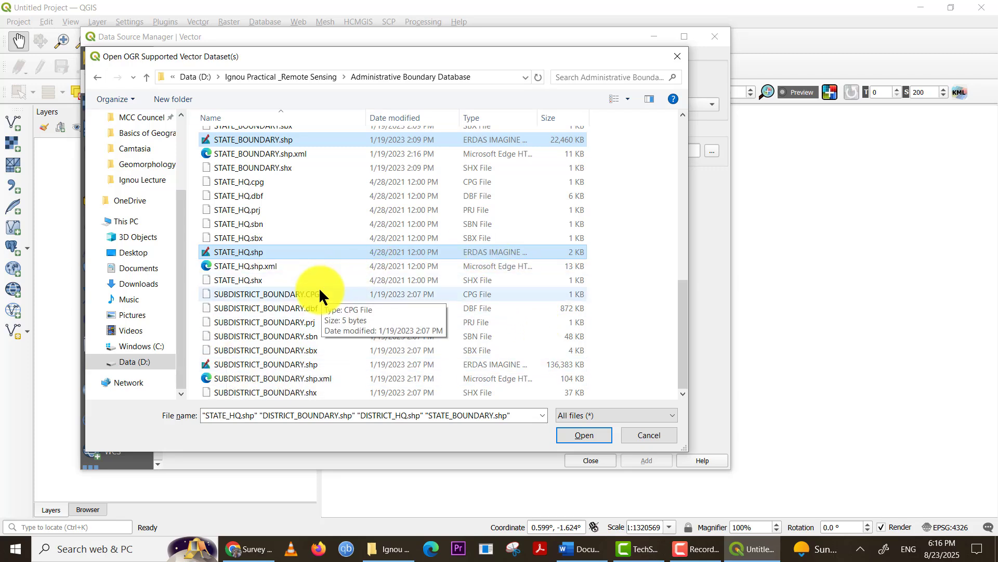
left_click(298, 364, "ctrl")
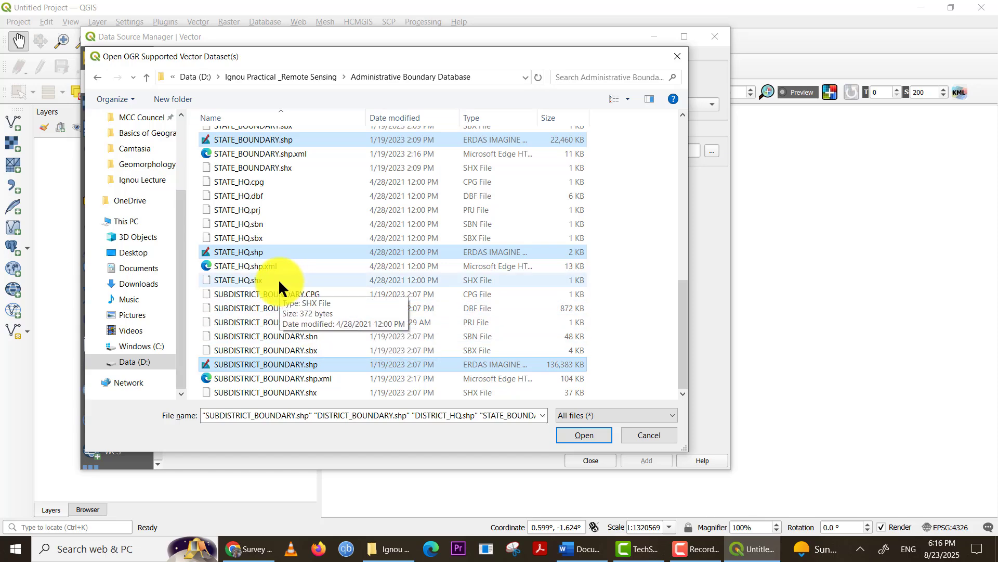
Add MAJOR_TOWNS.shp to the file selection and check that the earlier shapefiles are still selected
scroll(278, 274, "up", 3)
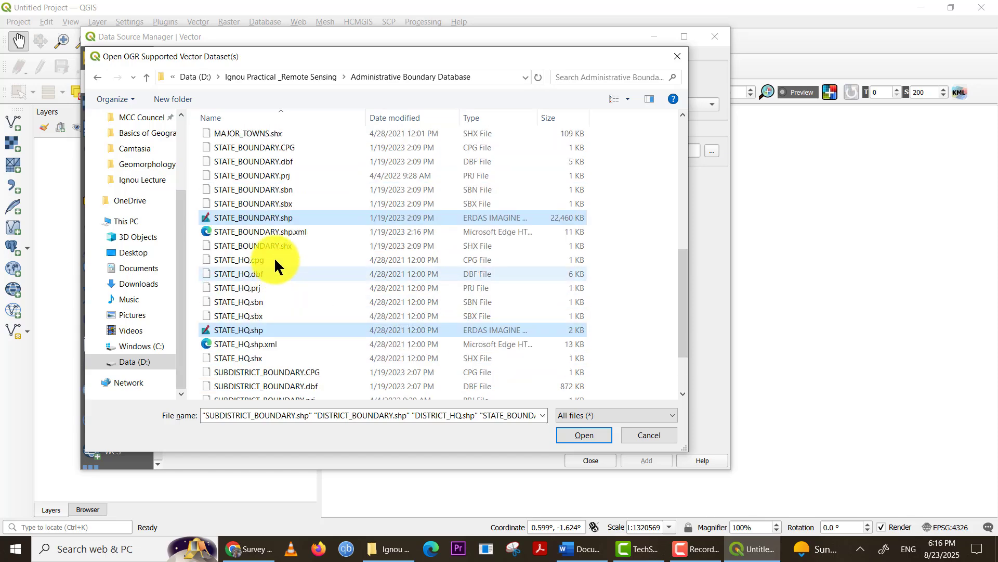
scroll(278, 254, "up", 1)
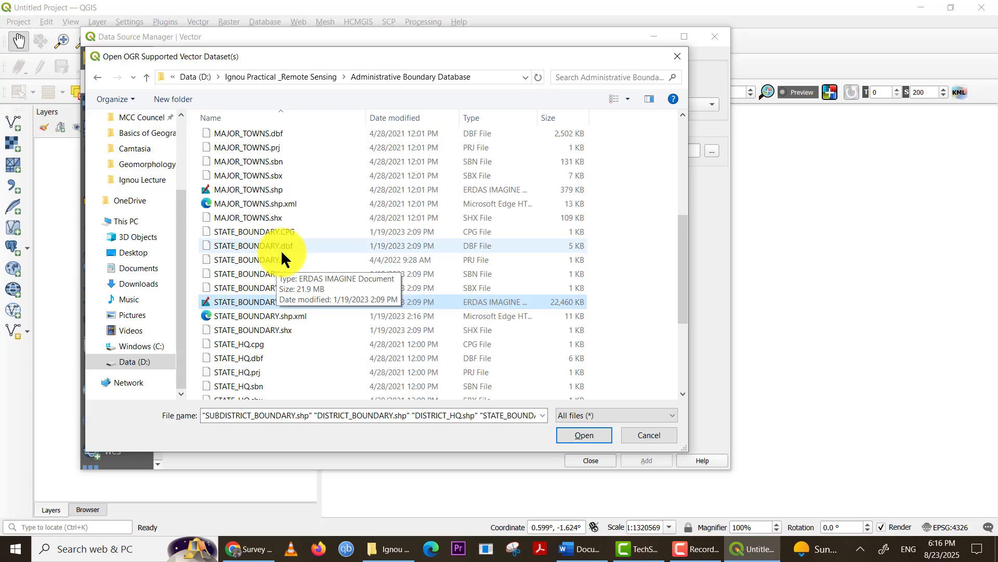
left_click(247, 189, "ctrl")
scroll(247, 189, "up", 1)
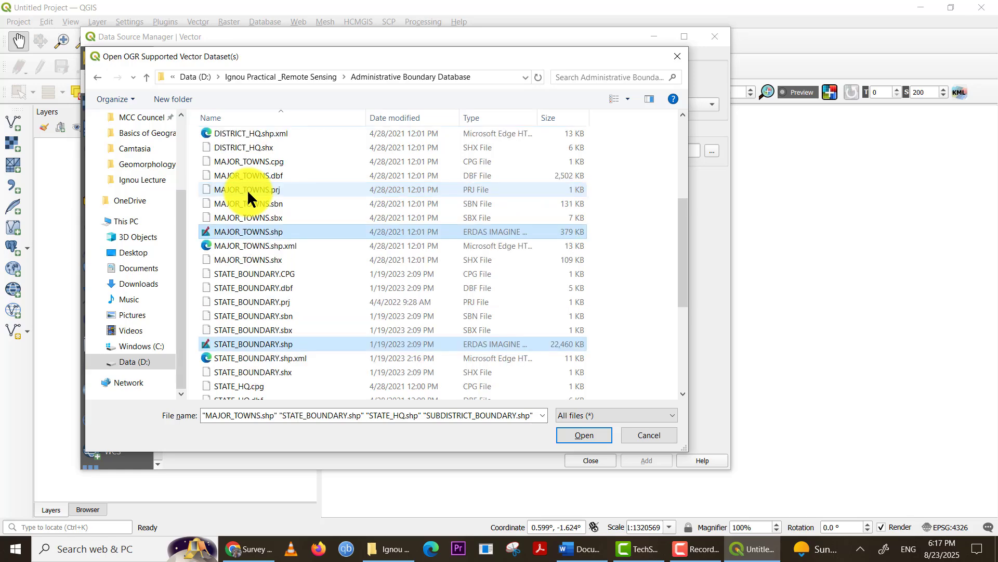
scroll(248, 189, "up", 1)
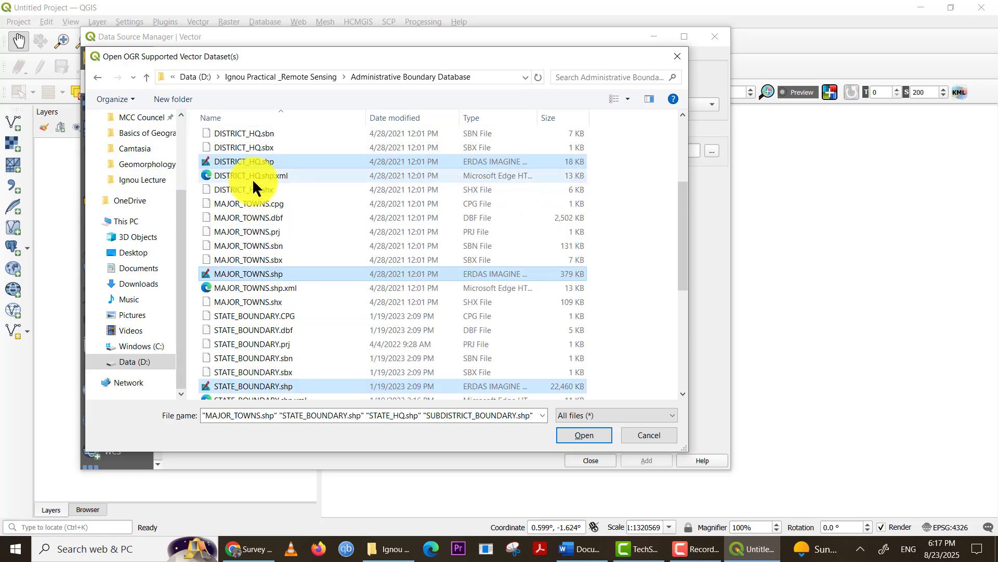
scroll(251, 179, "up", 1)
scroll(267, 212, "up", 1)
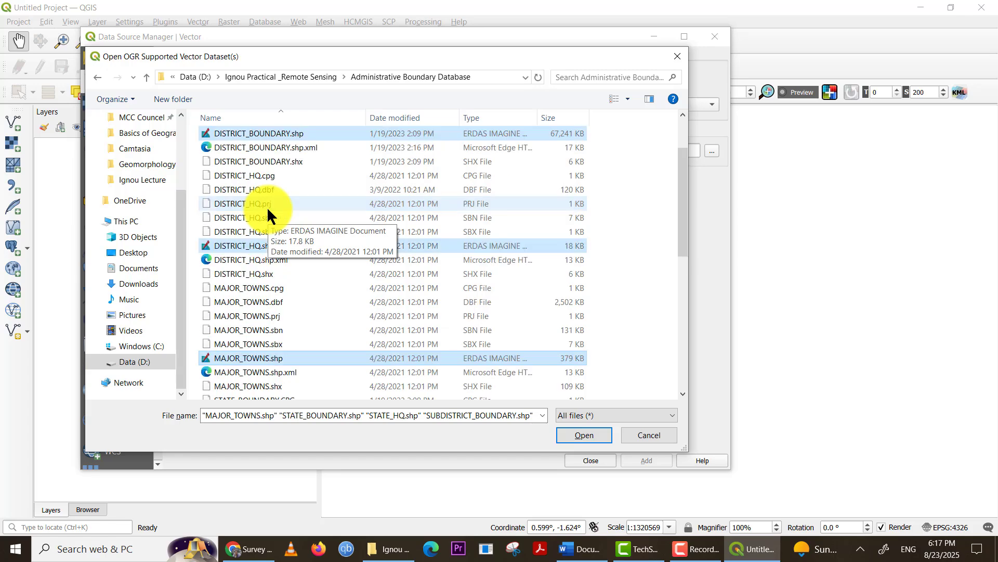
scroll(267, 212, "up", 1)
scroll(267, 212, "up", 1)
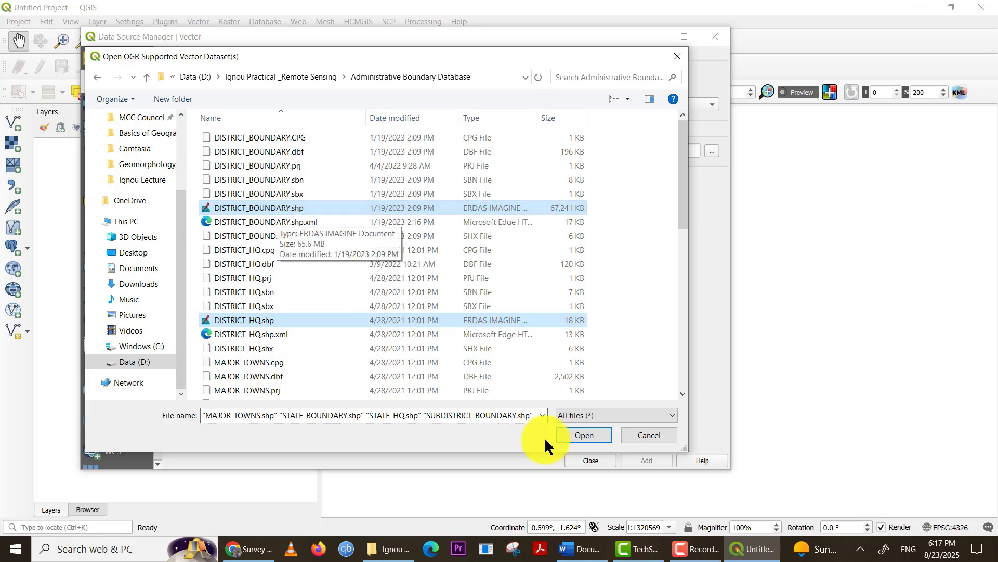
Load the selected shapefiles into the project as vector layers and close the Data Source Manager
left_click(579, 437)
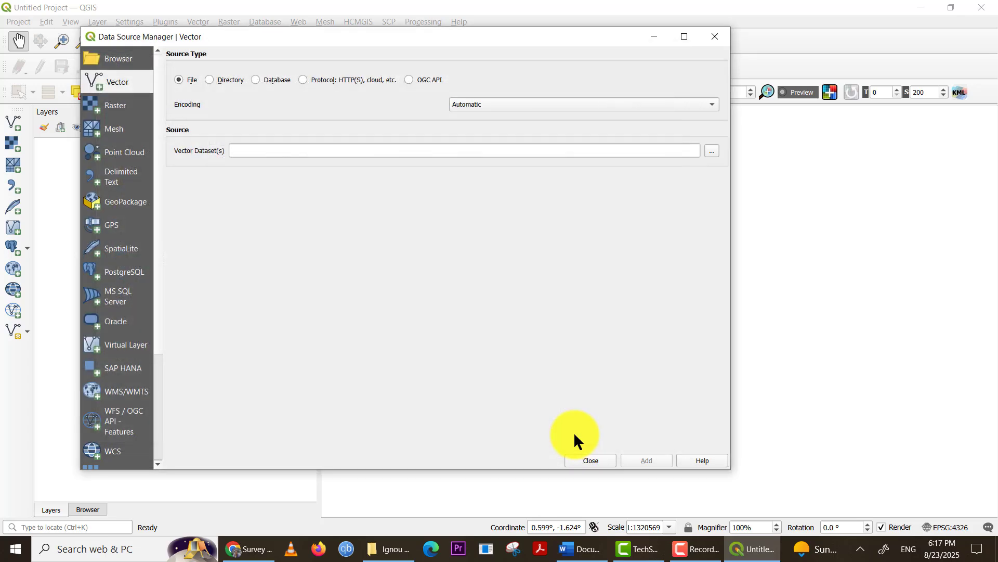
left_click(646, 461)
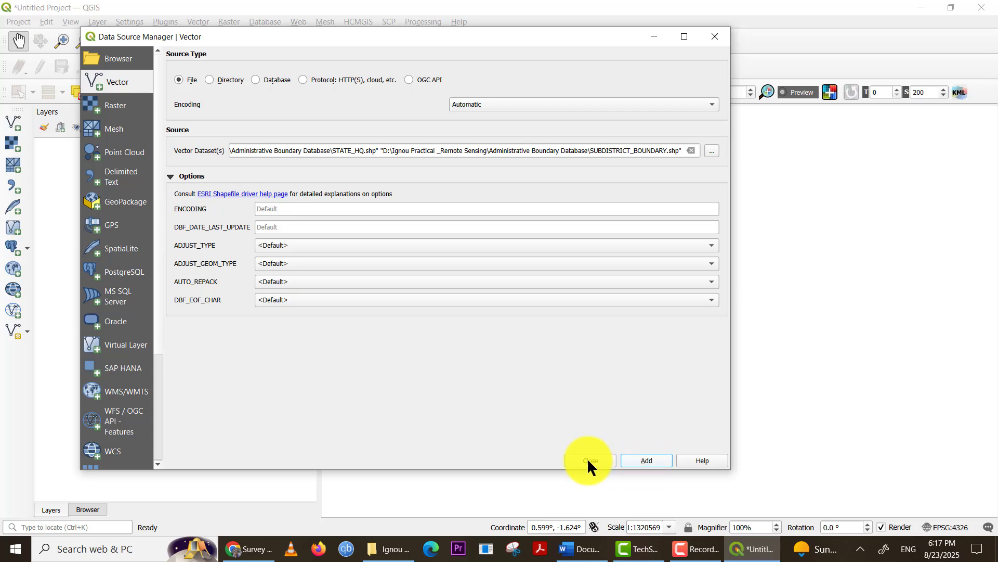
left_click(587, 460)
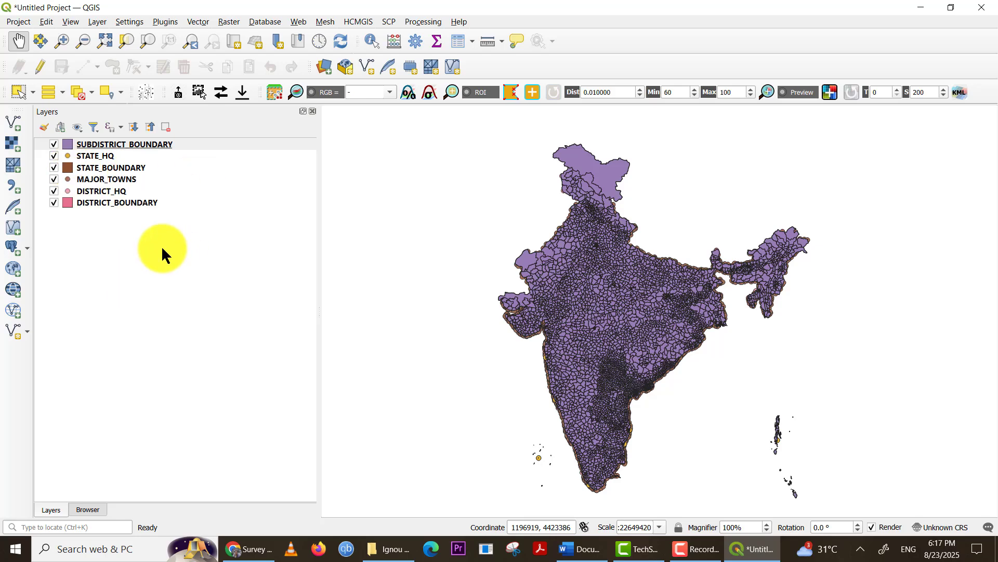
Hide all six loaded layers, from SUBDISTRICT_BOUNDARY through DISTRICT_BOUNDARY, so the map is empty
left_click(54, 144)
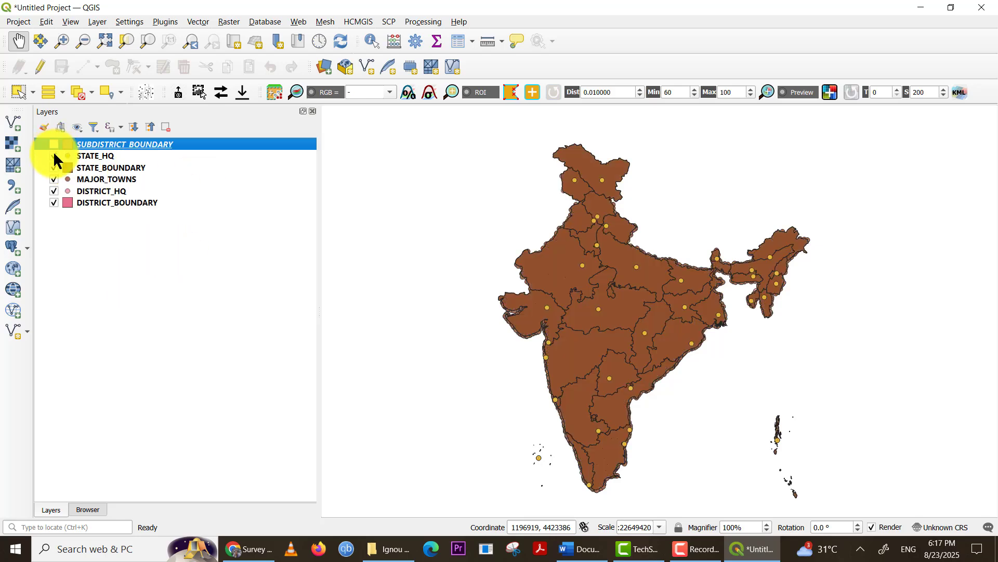
left_click(54, 155)
left_click(54, 168)
left_click(54, 179)
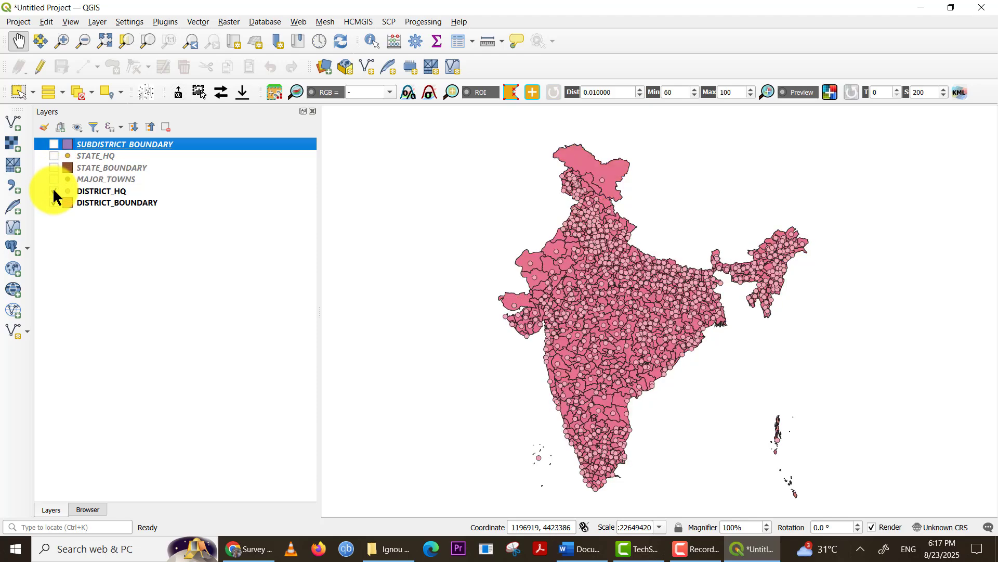
left_click(54, 191)
left_click(54, 202)
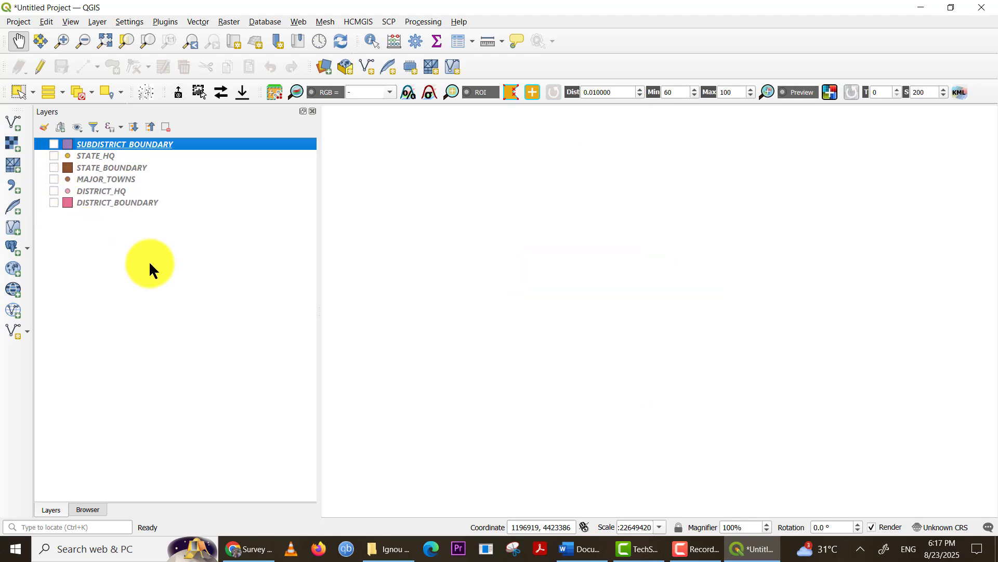
Show the STATE_BOUNDARY and STATE_HQ layers on the map
left_click(54, 168)
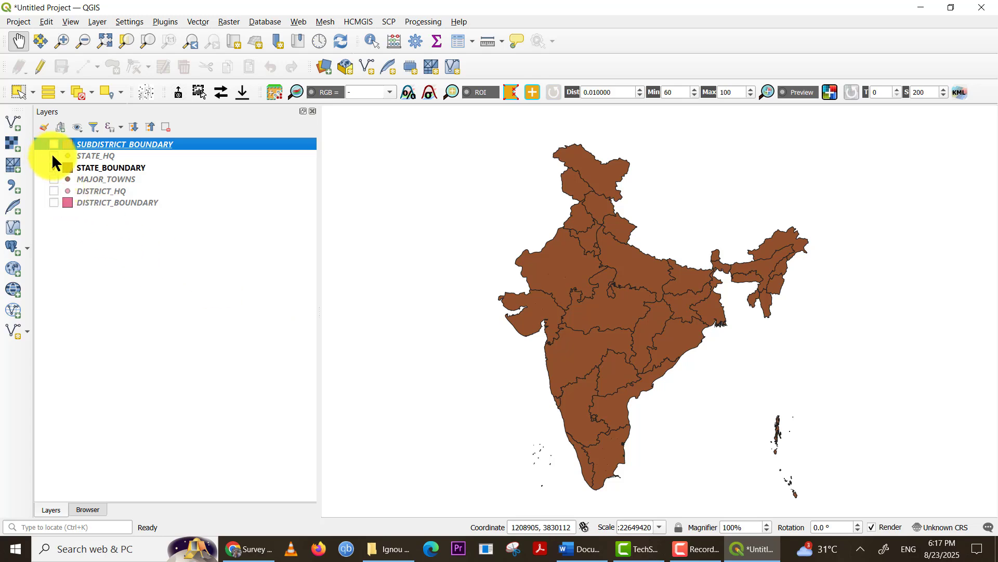
left_click(54, 156)
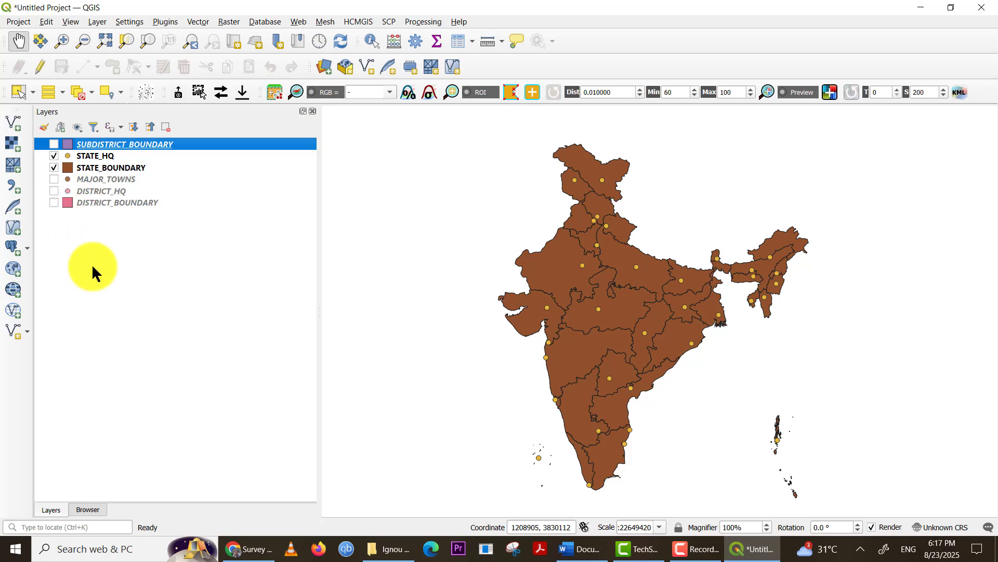
Switch the MAJOR_TOWNS layer's visibility on and off to compare the map with and without it
left_click(55, 176)
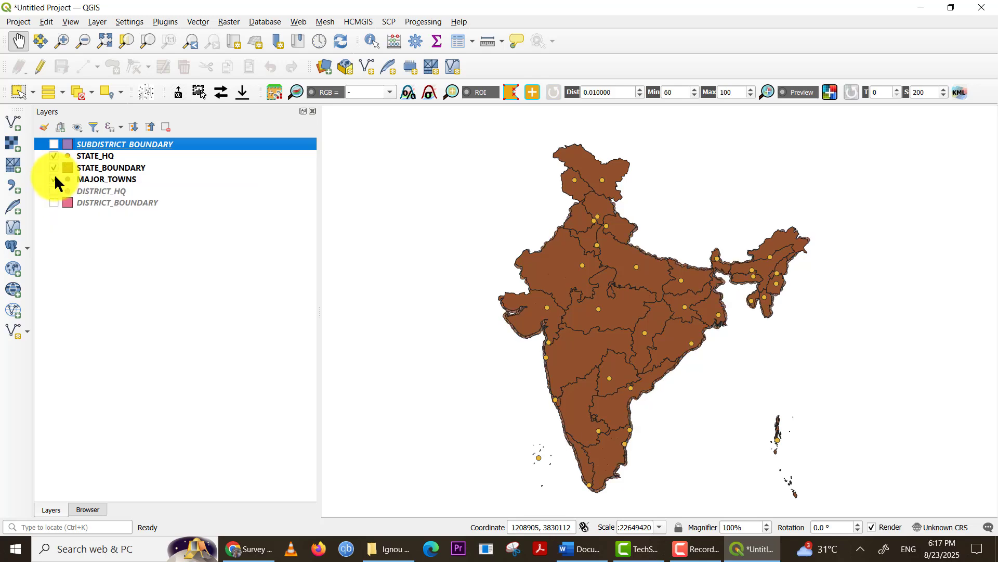
left_click(56, 180)
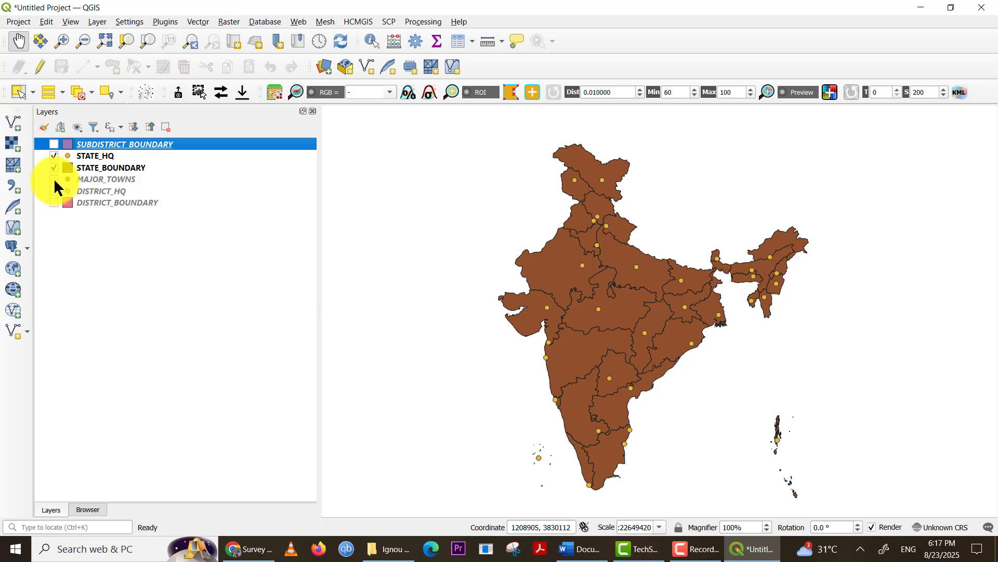
left_click(55, 178)
left_click(54, 178)
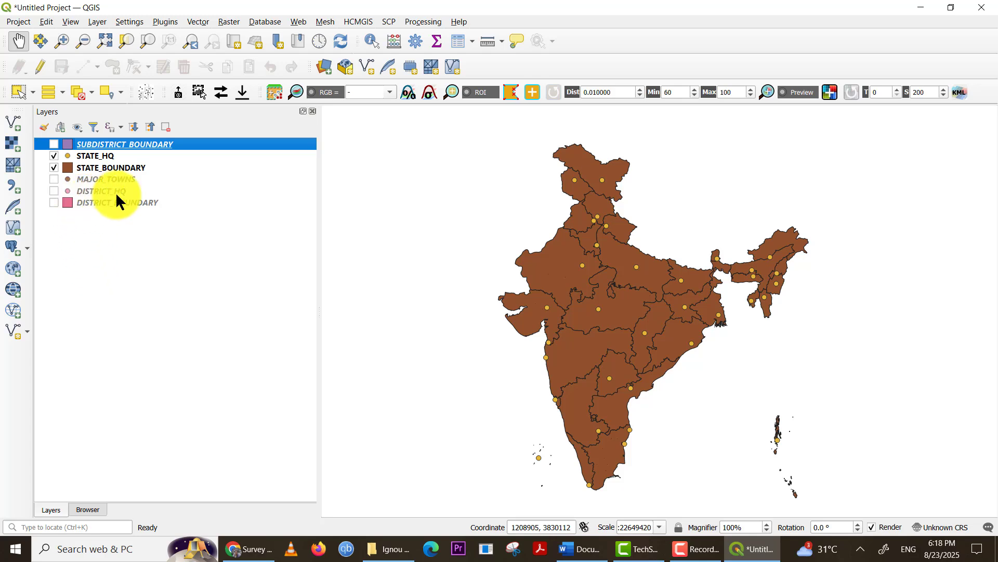
Show the DISTRICT_HQ and DISTRICT_BOUNDARY layers and move STATE_BOUNDARY below DISTRICT_BOUNDARY in the layer order
left_click(53, 191)
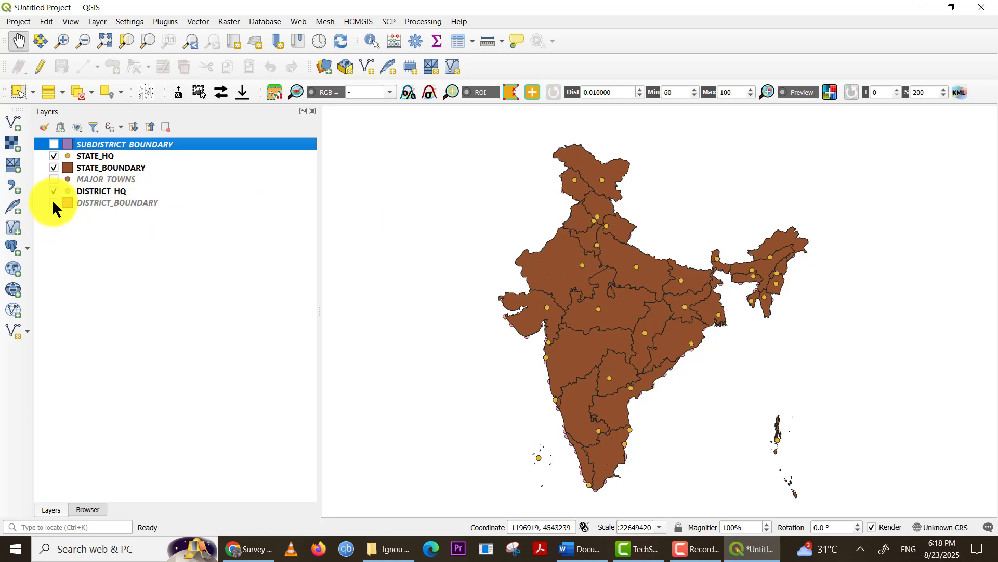
left_click(54, 203)
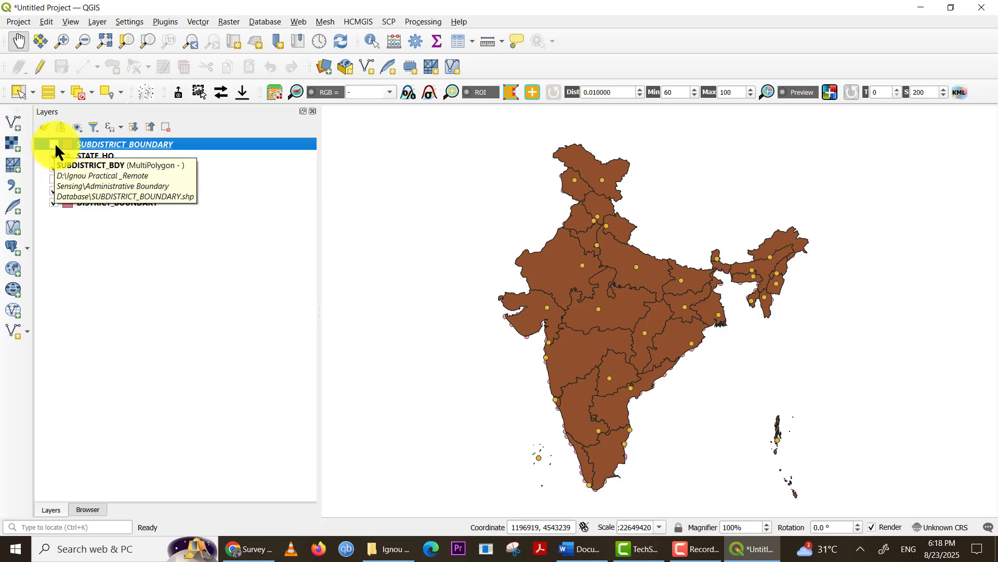
scroll(568, 272, "up", 2)
left_click_drag(636, 185, 610, 276)
scroll(648, 313, "down", 1)
scroll(641, 314, "down", 1)
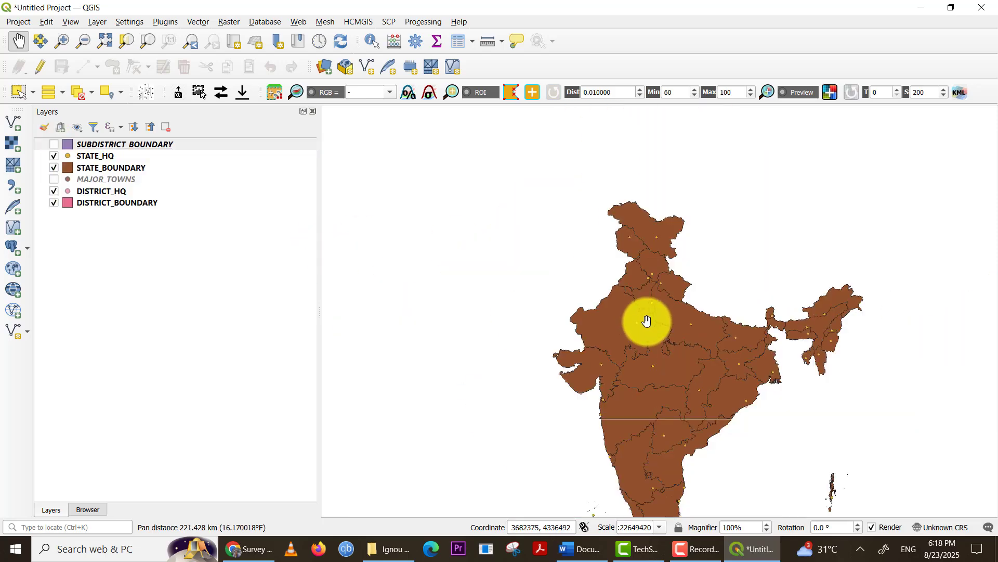
left_click_drag(644, 319, 547, 273)
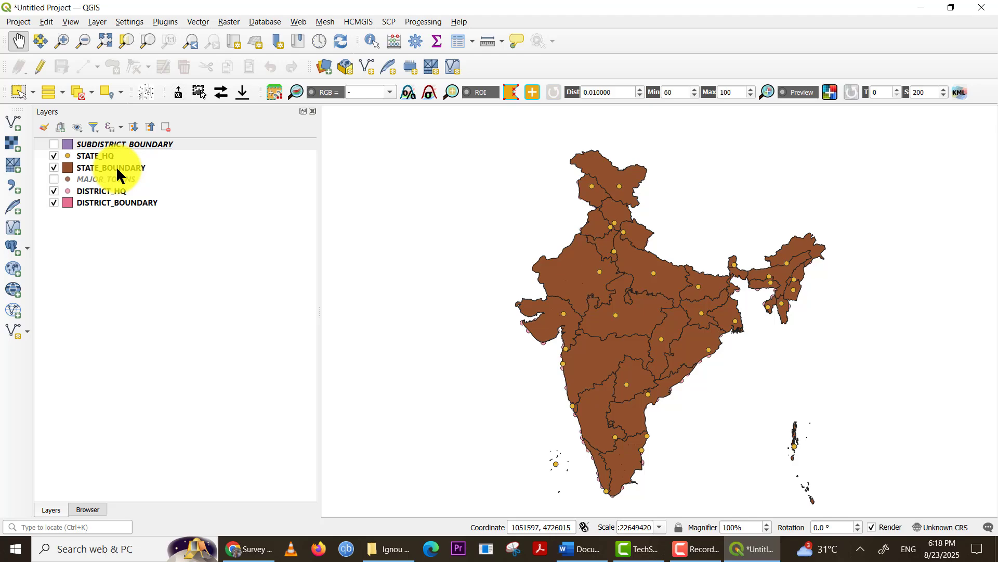
left_click_drag(116, 167, 101, 224)
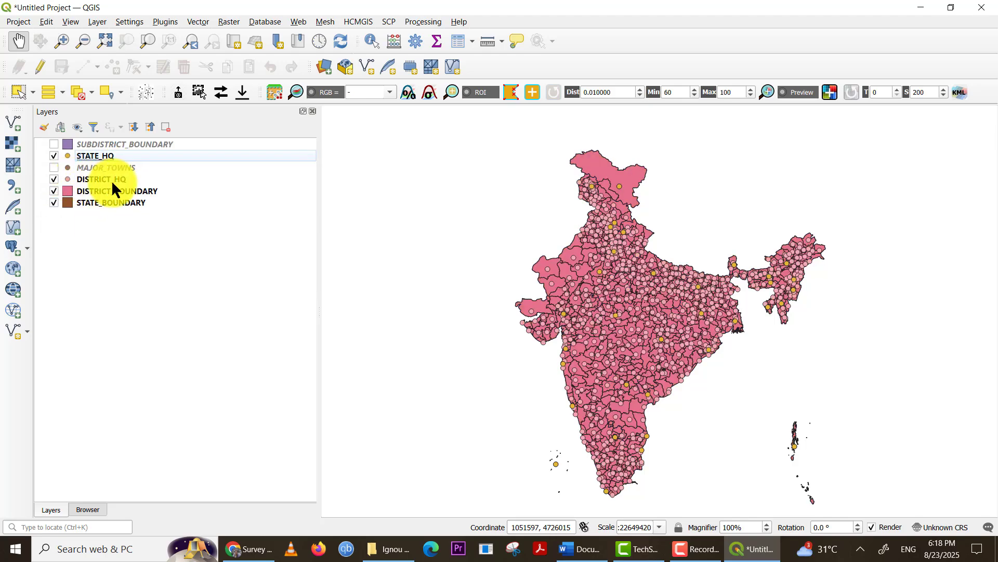
Hide the DISTRICT_HQ layer and check the SUBDISTRICT_BOUNDARY layer by showing it briefly and hiding it again
left_click(54, 180)
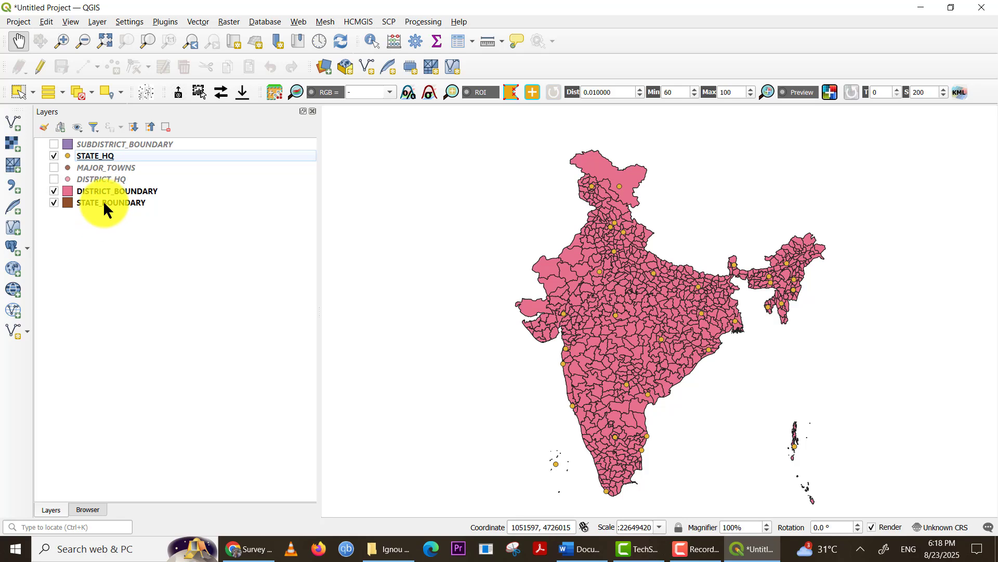
left_click(54, 144)
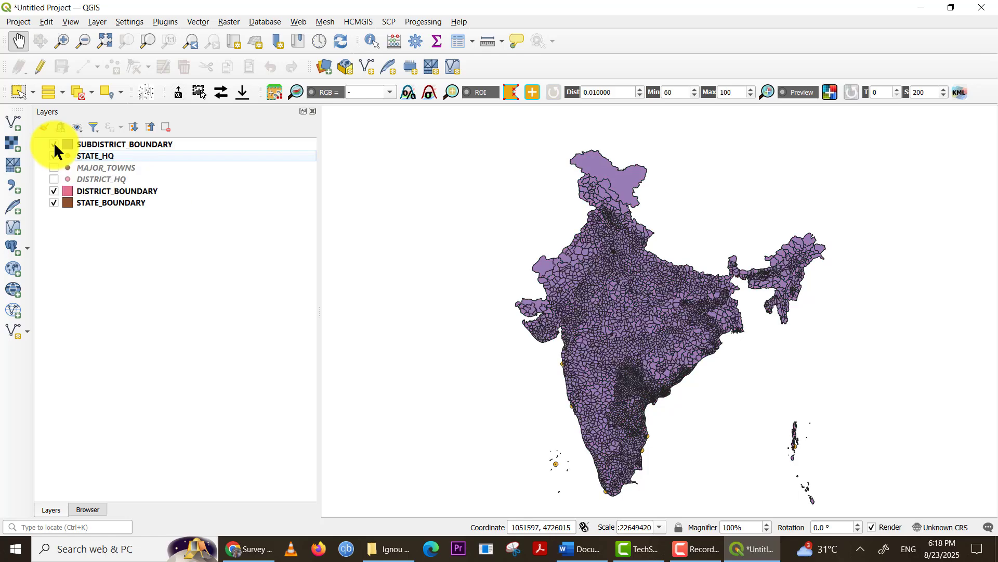
left_click(54, 144)
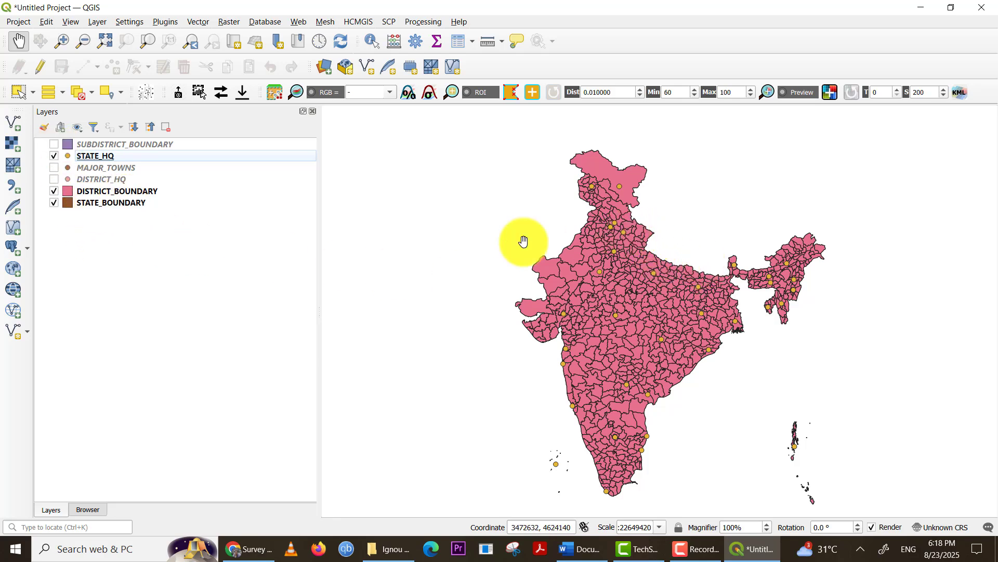
Hide the DISTRICT_BOUNDARY layer and examine the state boundaries of northern India up close
left_click(55, 191)
scroll(655, 234, "up", 2)
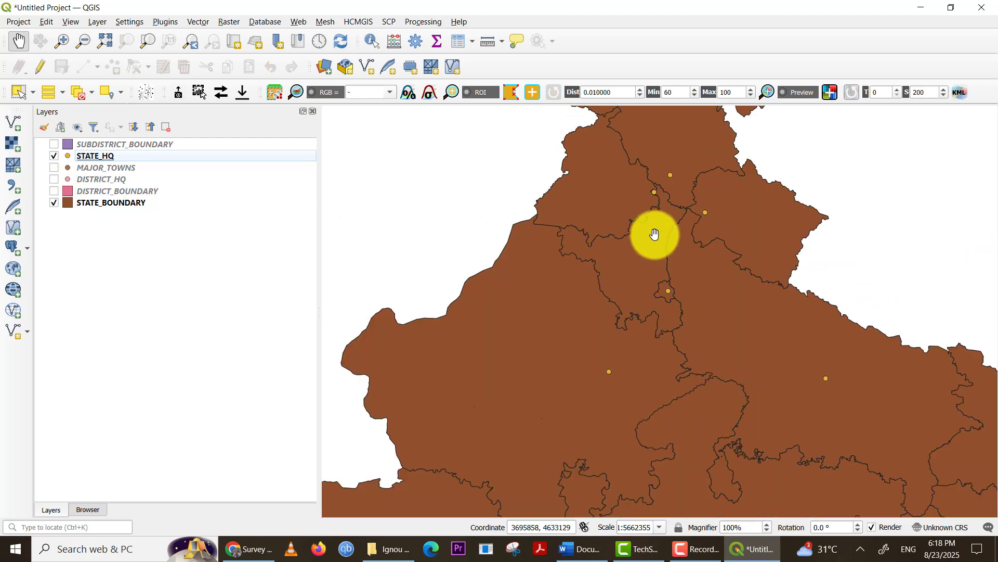
Show the DISTRICT_BOUNDARY layer and view the district boundaries across northern and central India
scroll(655, 234, "up", 2)
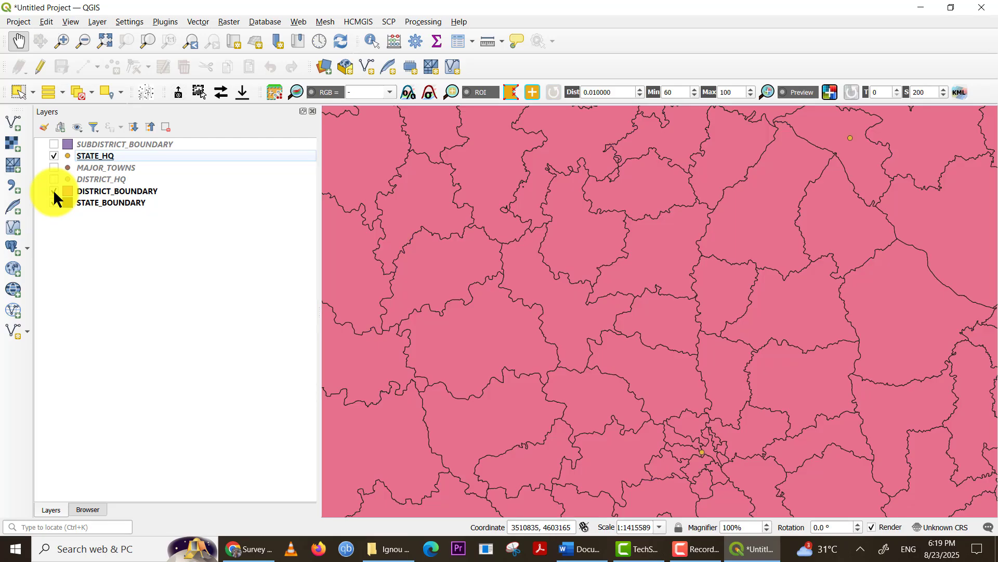
scroll(541, 285, "down", 1)
scroll(641, 308, "down", 1)
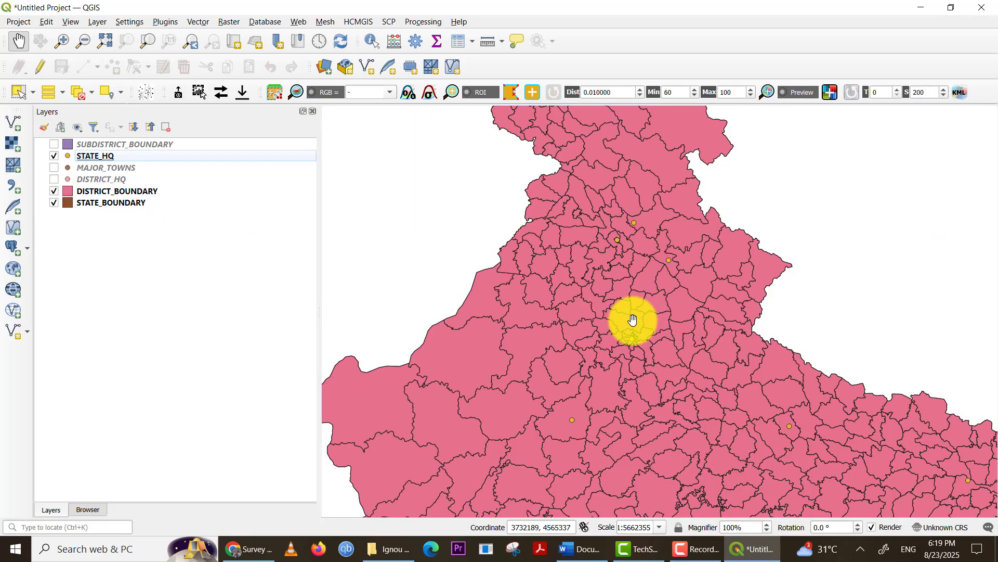
scroll(559, 328, "down", 1)
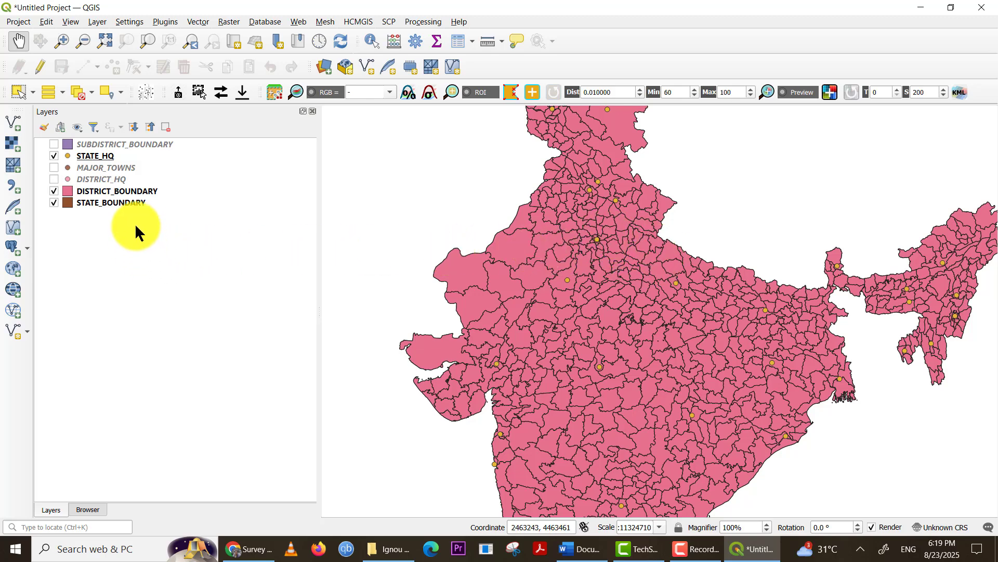
Open the attribute table of the DISTRICT_BOUNDARY layer and sort its records by the STATE field in ascending order
left_click(120, 190)
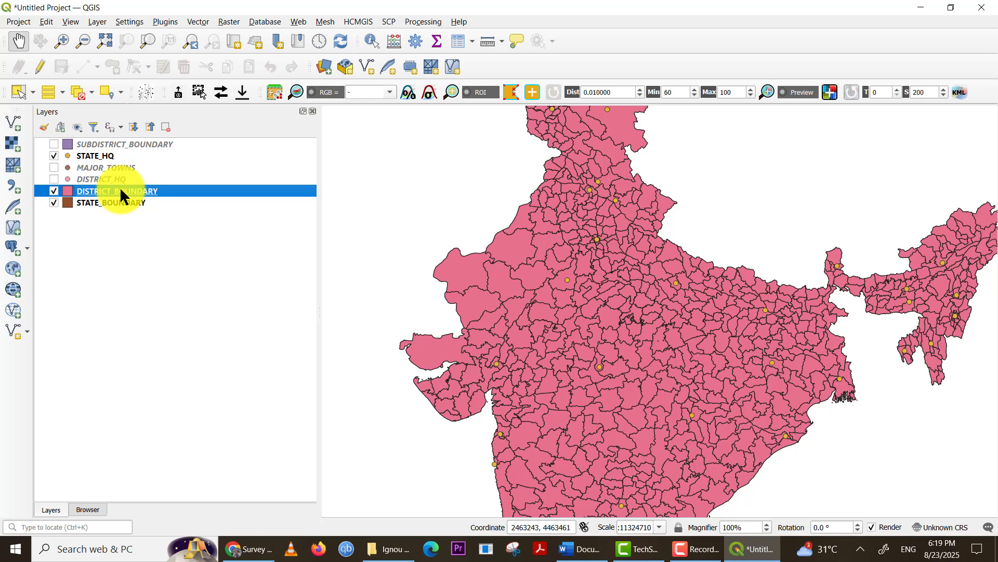
right_click(120, 190)
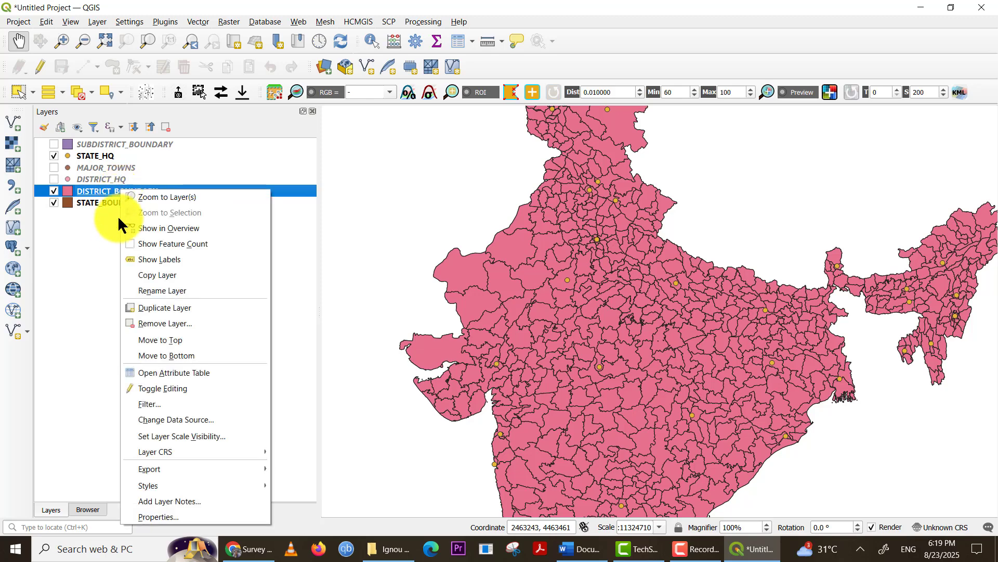
left_click(167, 369)
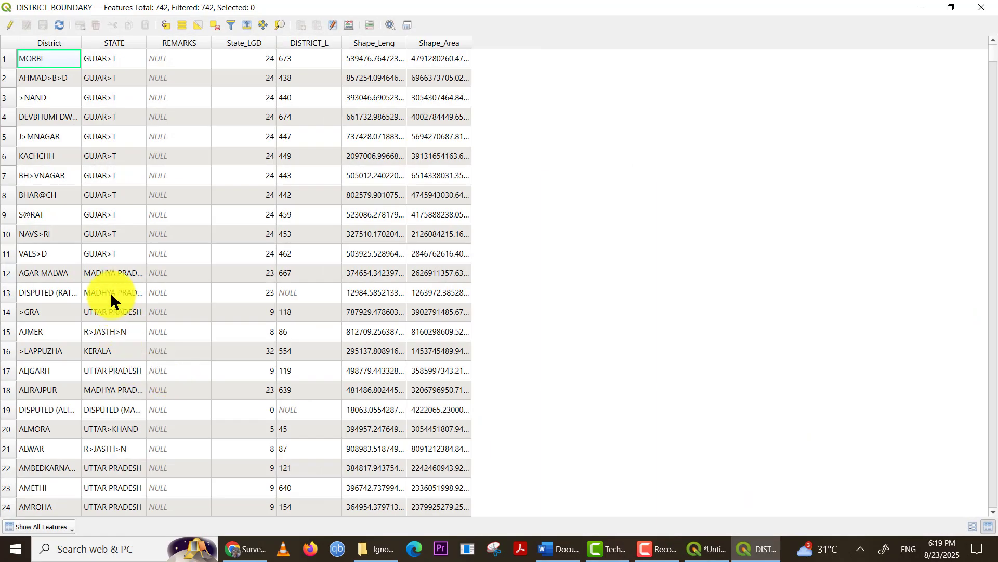
left_click(111, 39)
Find the HARY>NA districts in the sorted attribute table and select the KARN>L record
scroll(117, 133, "down", 4)
scroll(117, 137, "down", 6)
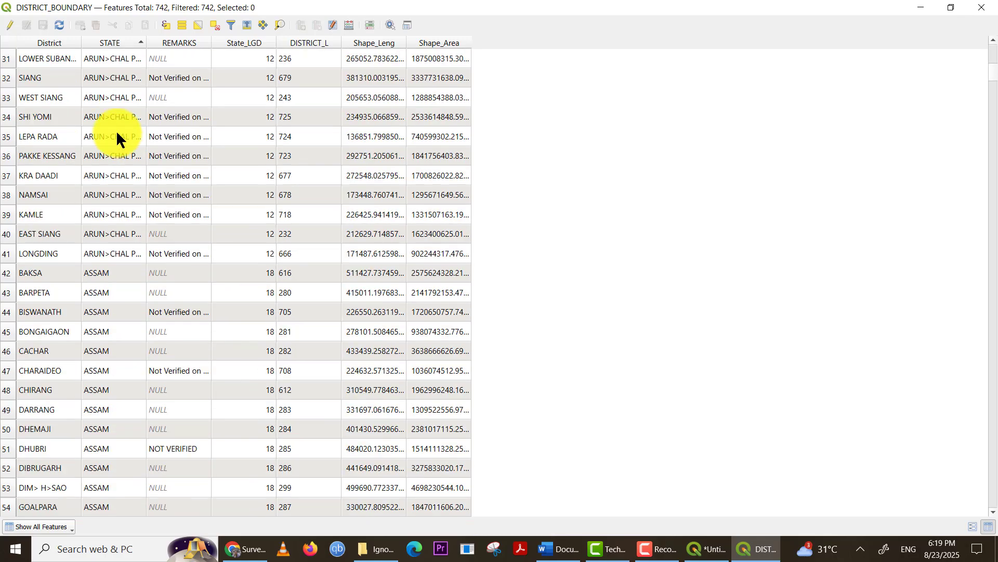
scroll(124, 140, "down", 20)
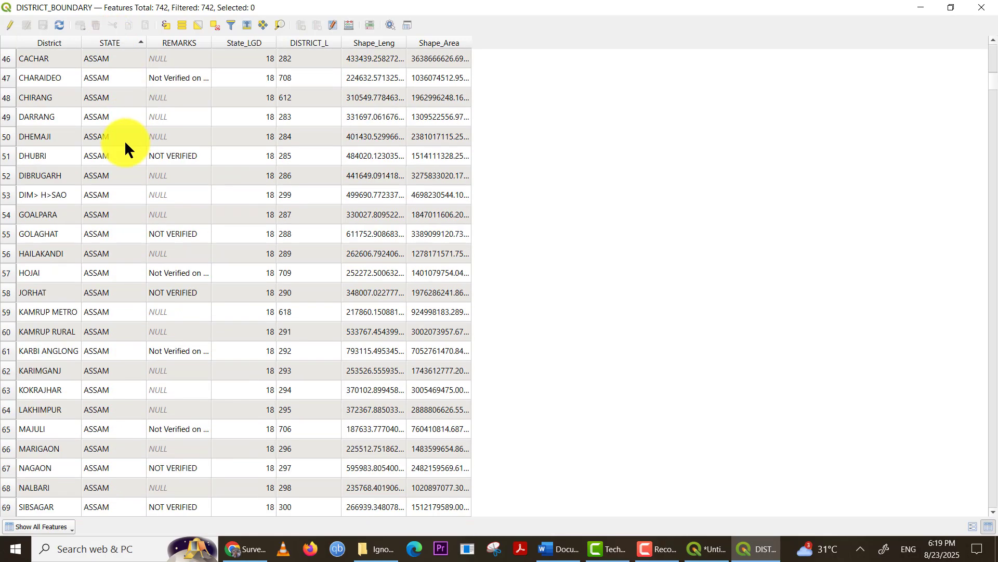
scroll(114, 219, "down", 20)
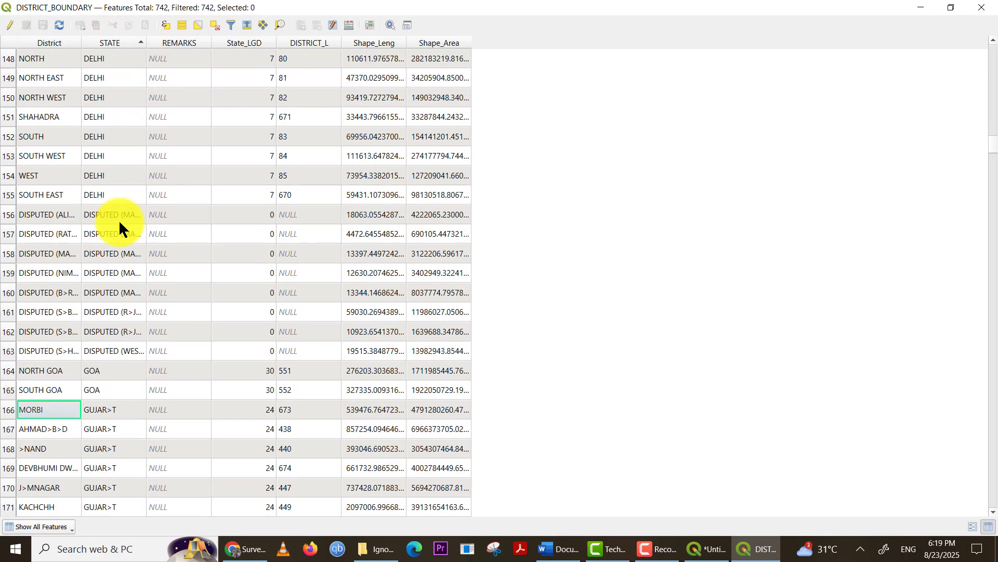
scroll(110, 214, "down", 9)
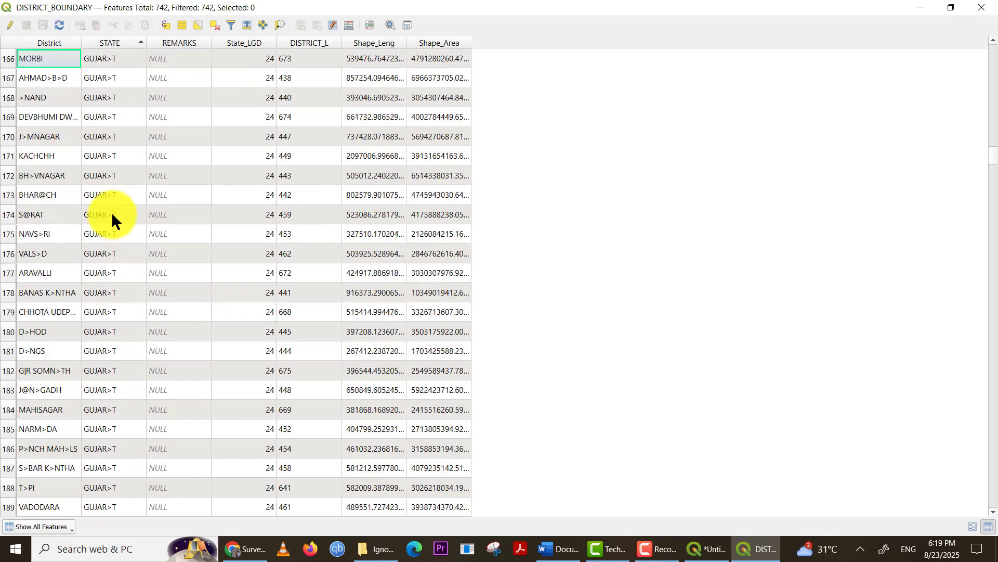
scroll(111, 281, "down", 2)
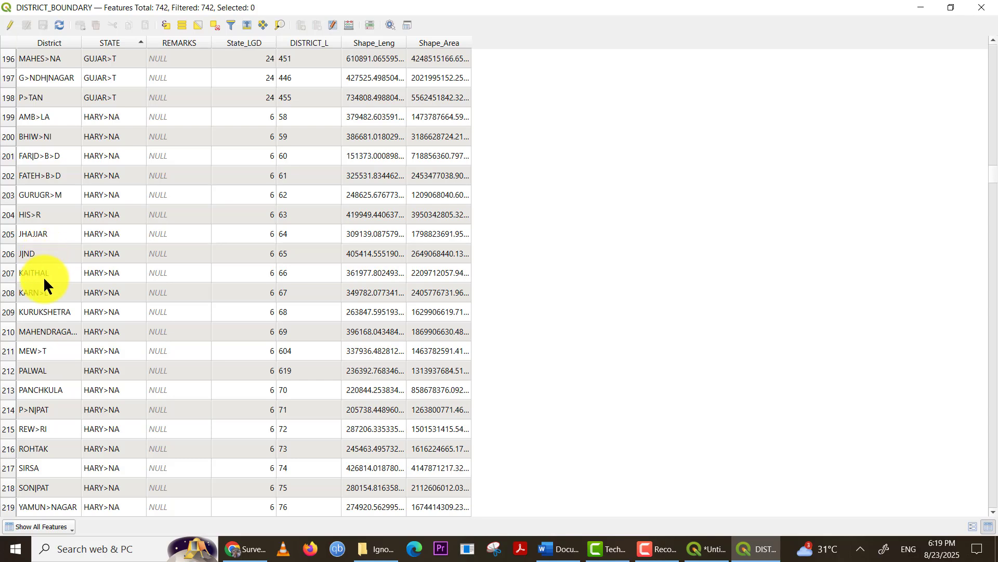
left_click(9, 293)
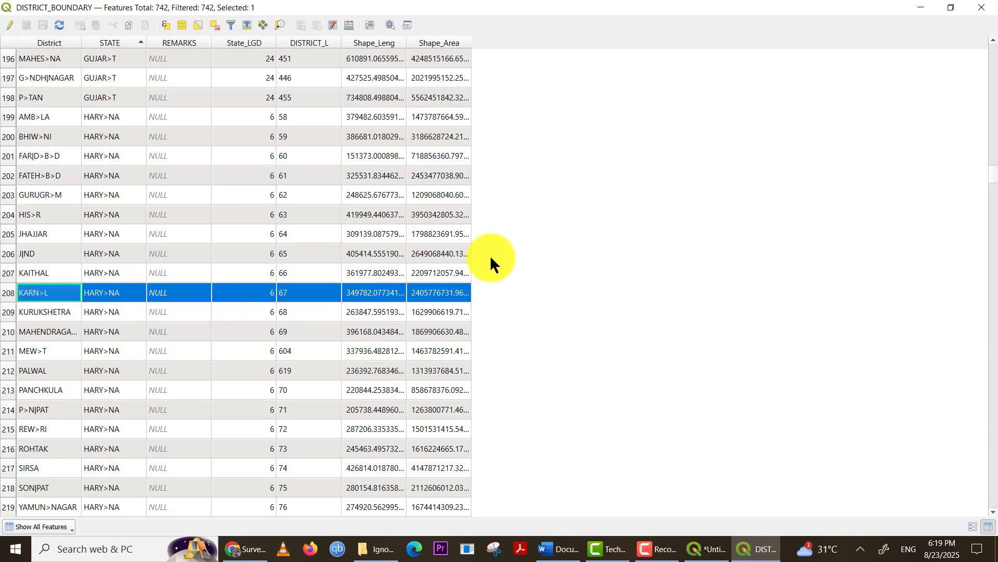
Minimise the attribute table, hide the STATE_HQ layer and view the selected KARN>L district up close on the map
left_click(921, 11)
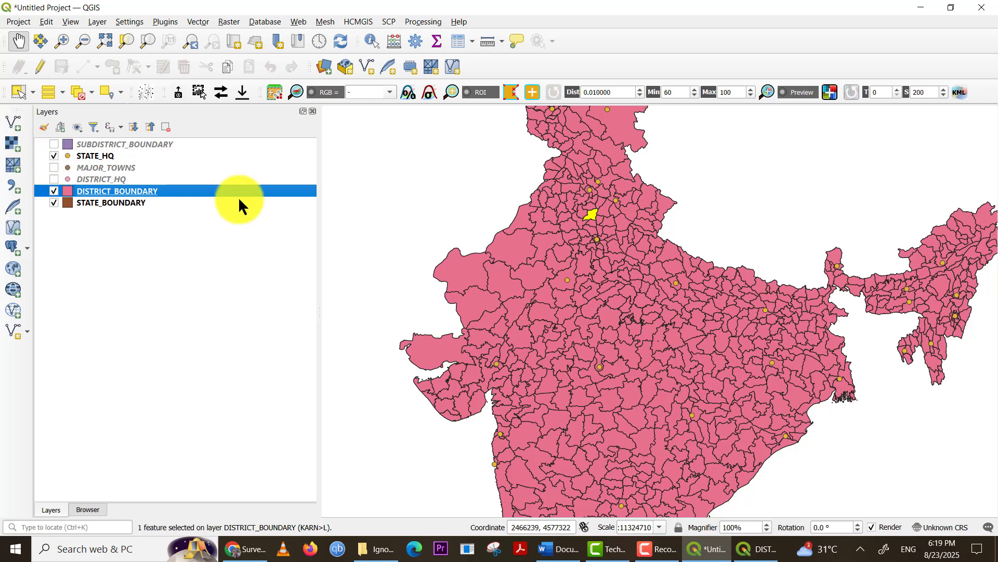
left_click(55, 156)
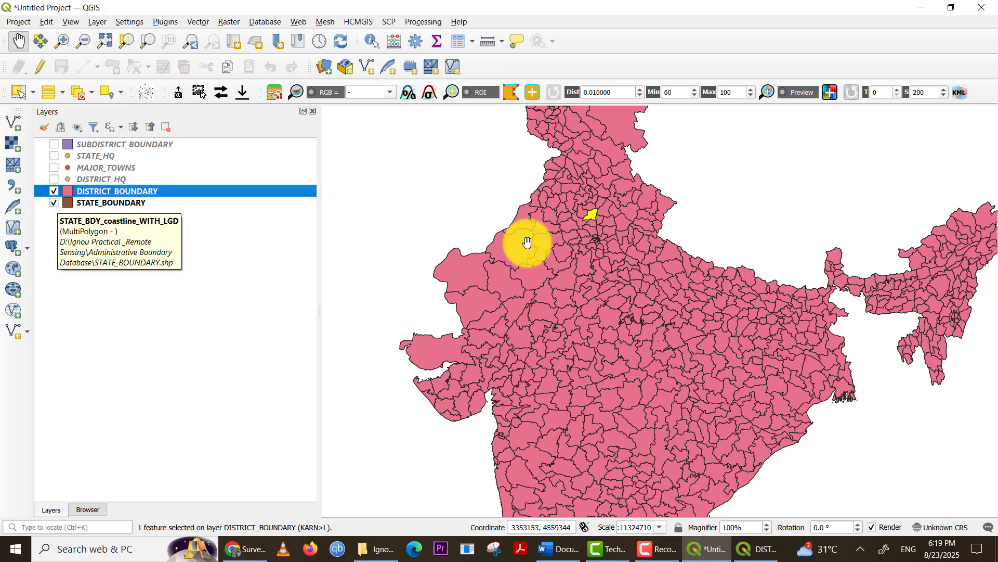
scroll(589, 216, "up", 4)
left_click_drag(589, 217, 542, 316)
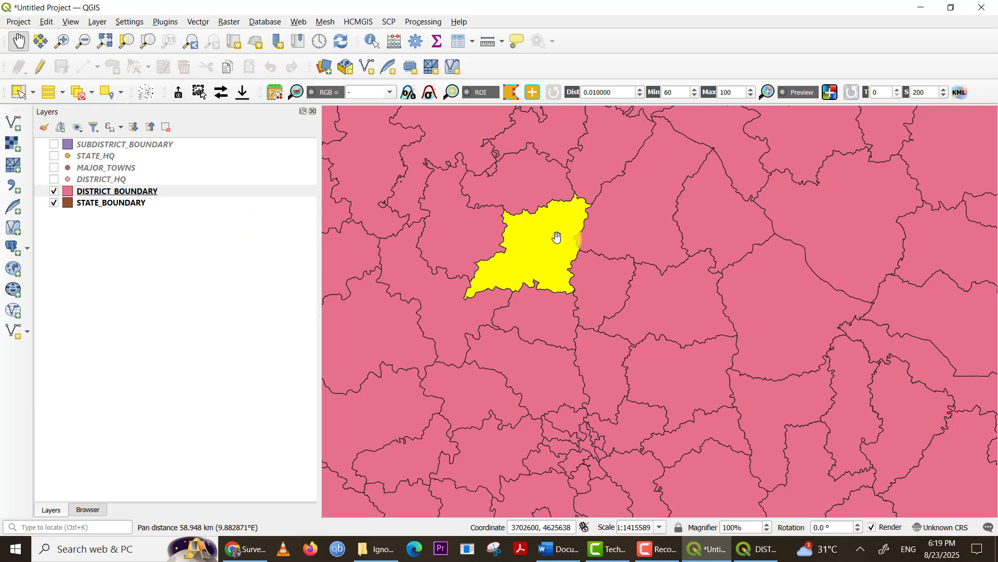
Start exporting only the selected feature of DISTRICT_BOUNDARY as an ESRI Shapefile with LCC_WGS84 as its CRS
left_click(182, 191)
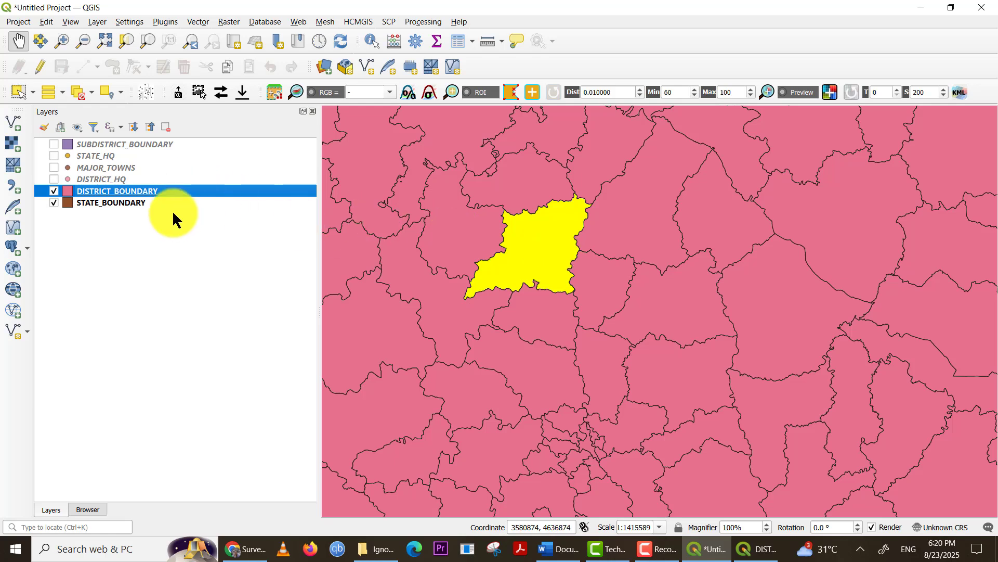
left_click(170, 193)
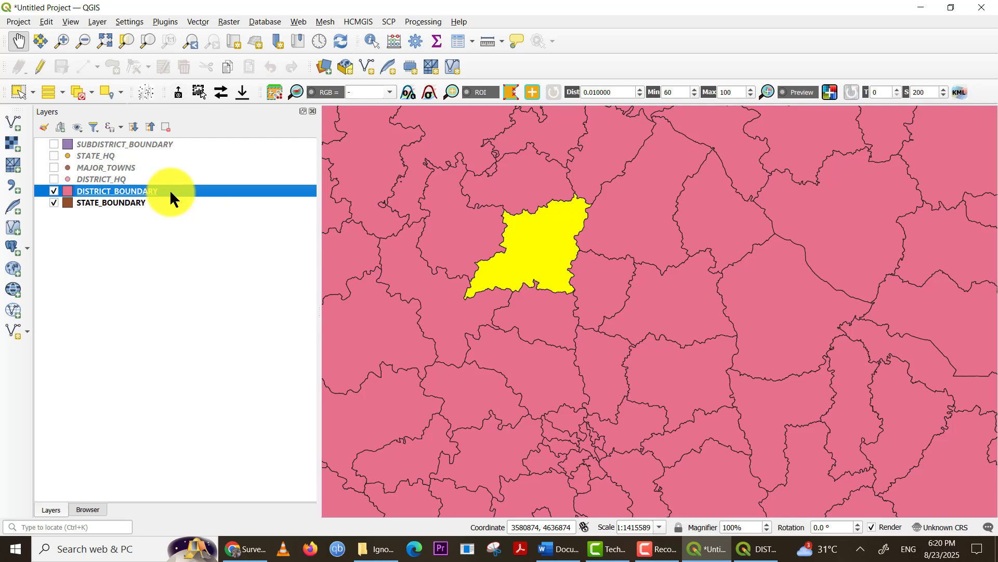
right_click(170, 192)
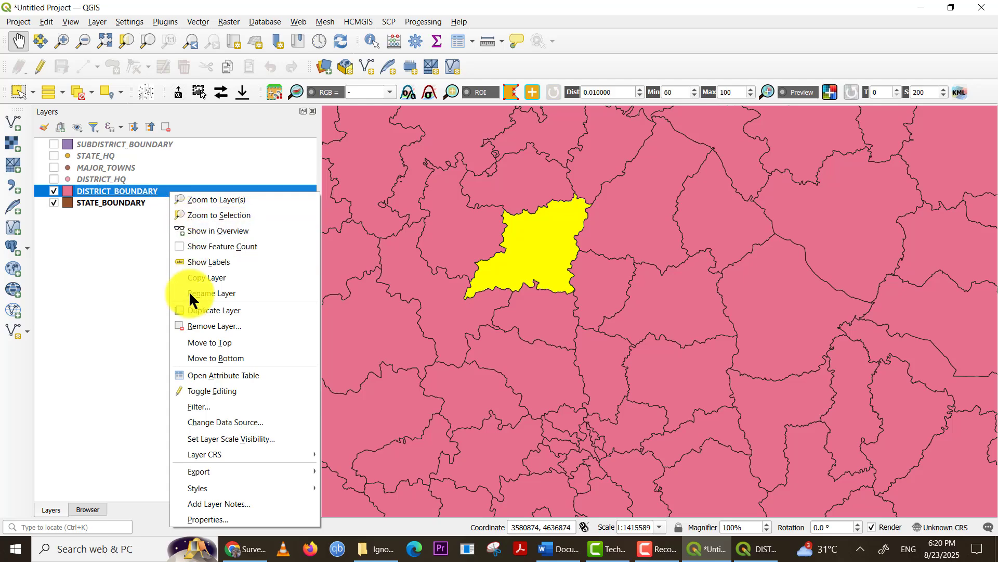
left_click(210, 472)
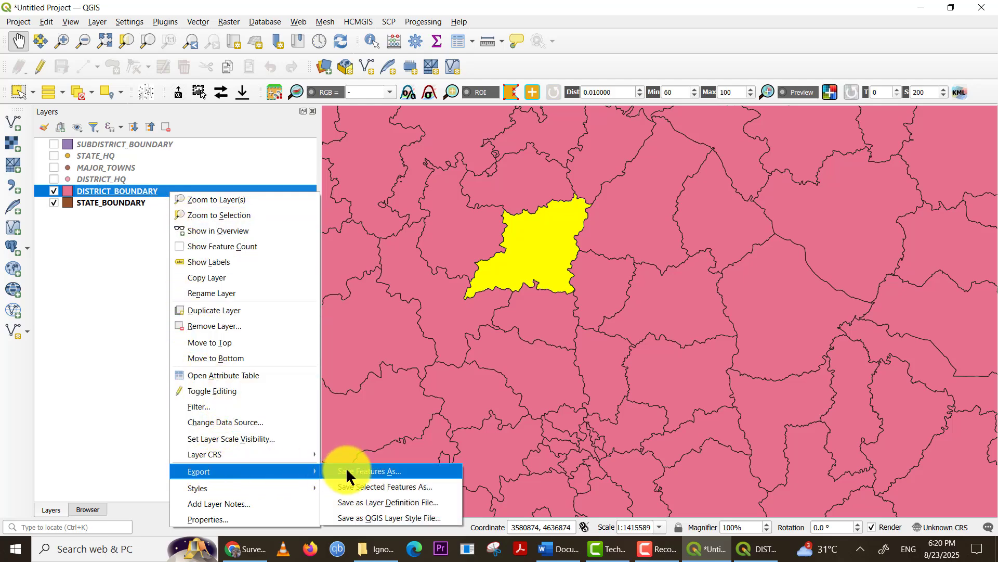
left_click(389, 486)
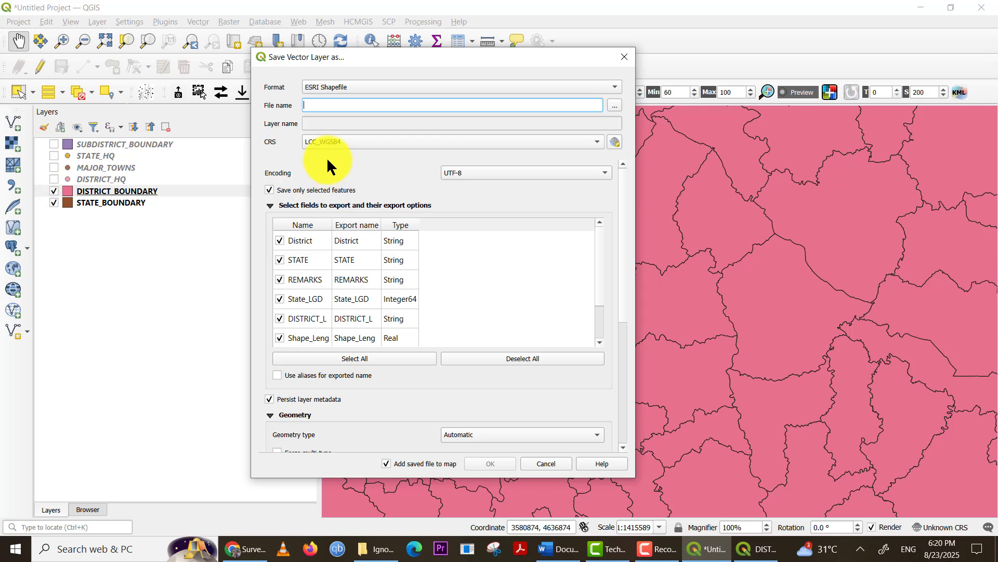
left_click(334, 143)
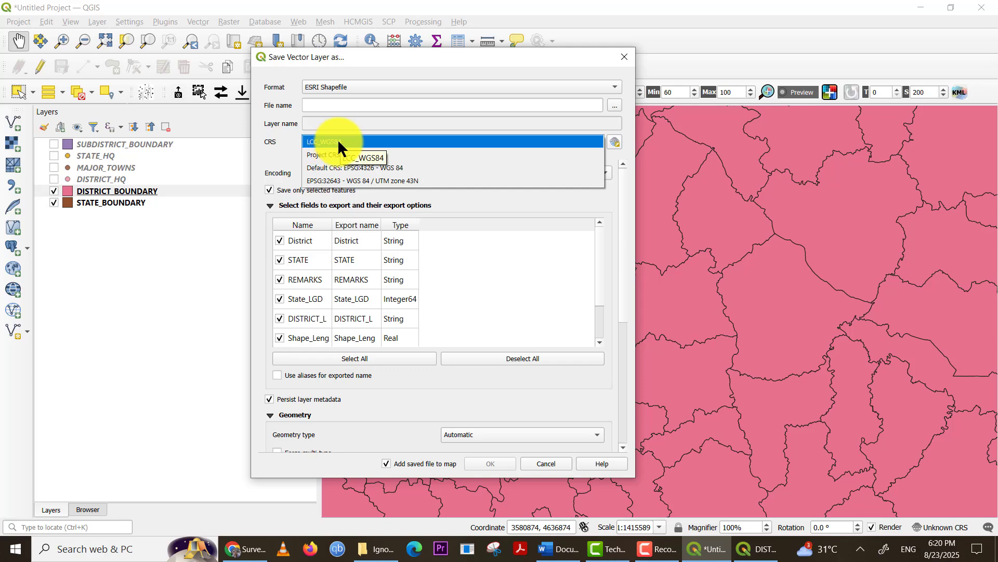
left_click(338, 140)
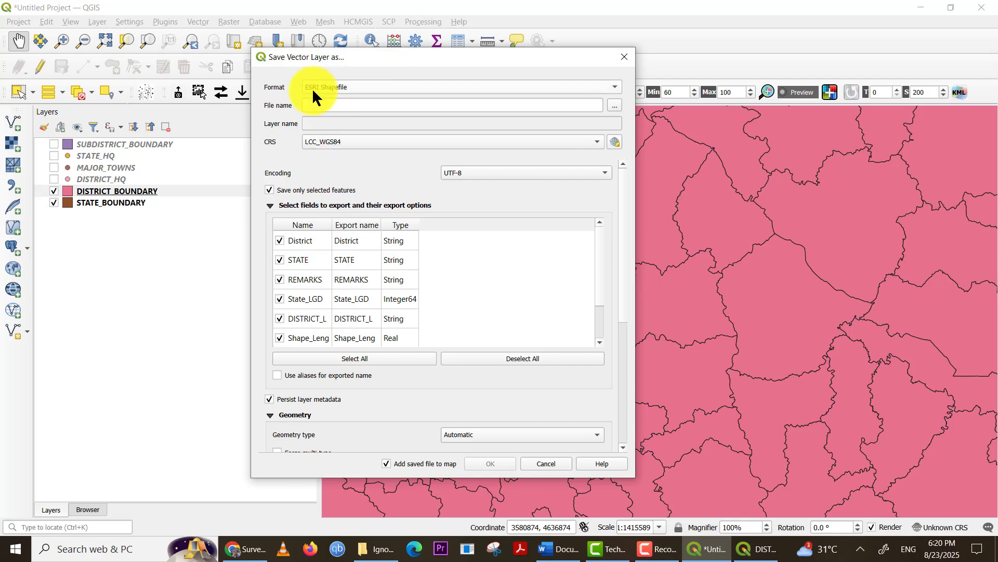
Browse for the output location and create and open a folder named Karnal_Distt inside Ignou Practical _Remote Sensing
left_click(613, 106)
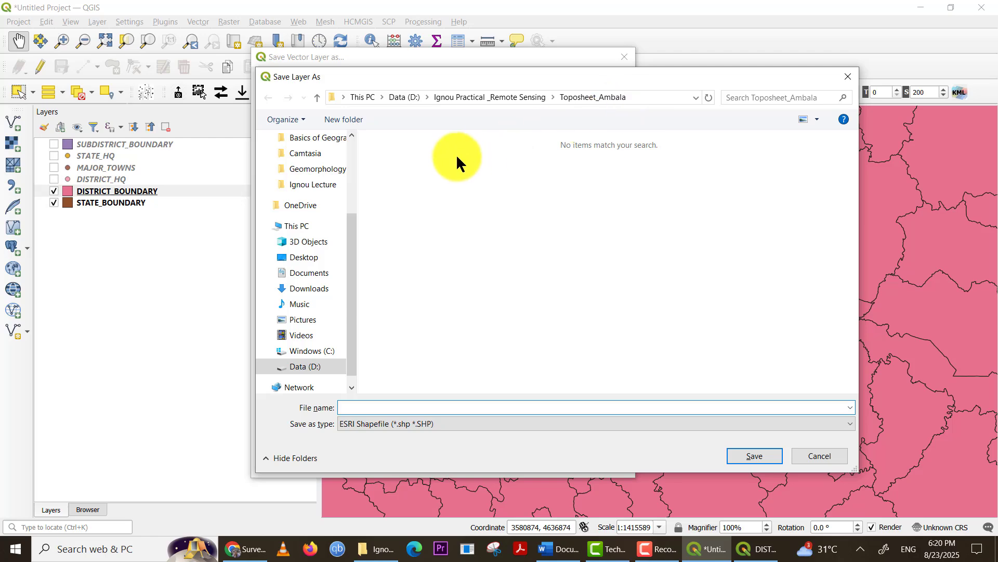
left_click(457, 97)
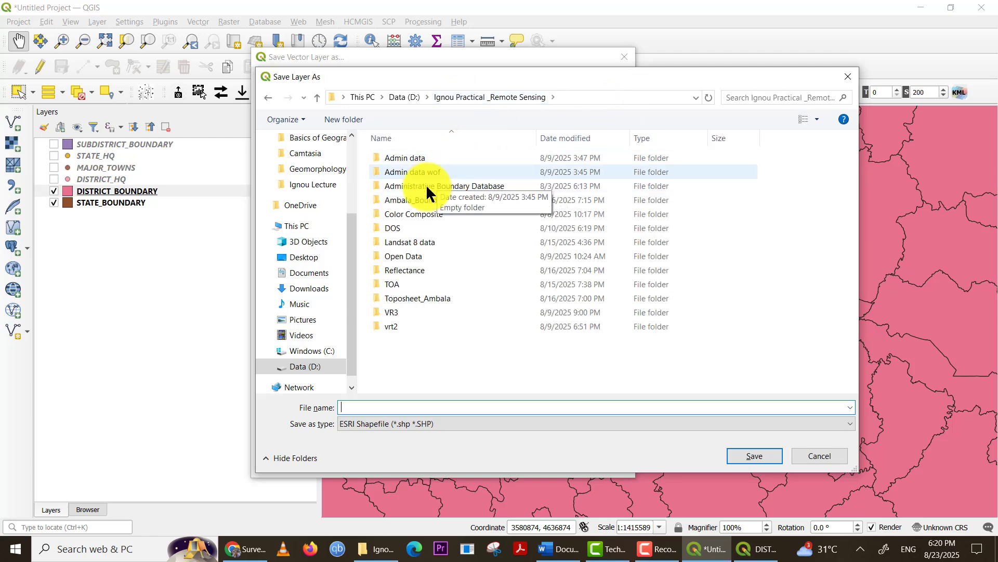
left_click(343, 119)
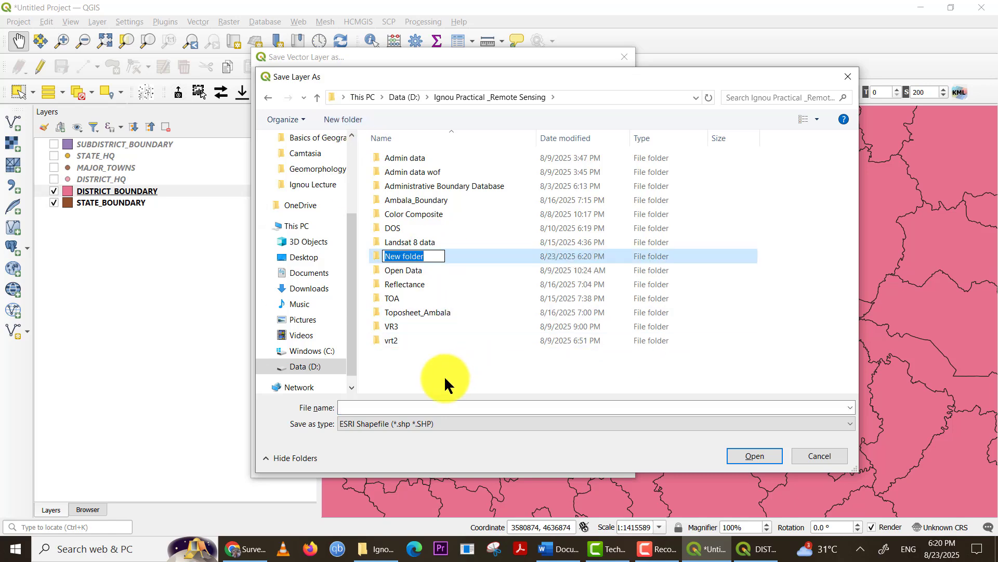
type("Karn")
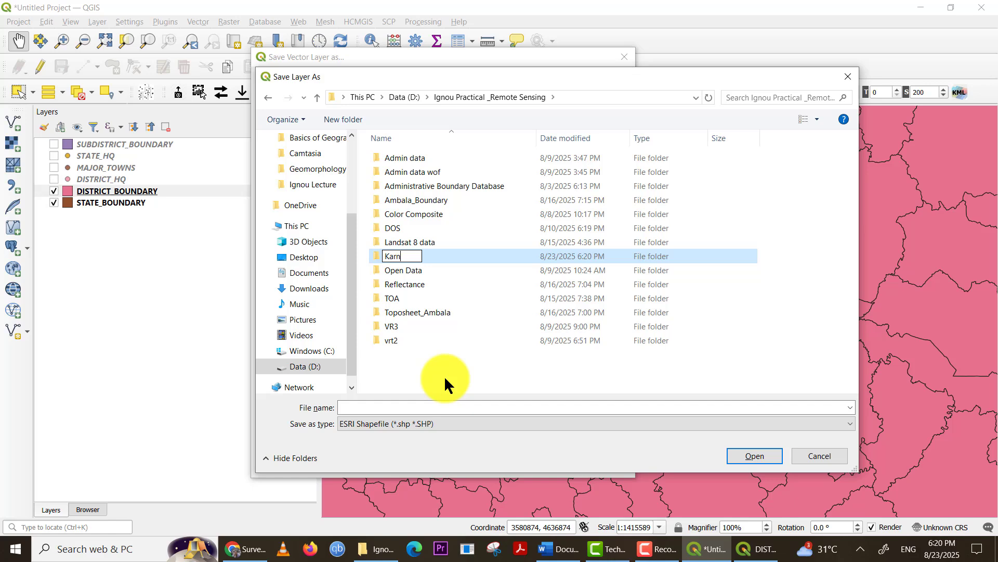
type("al_Distt")
key("Return")
double_click(417, 241)
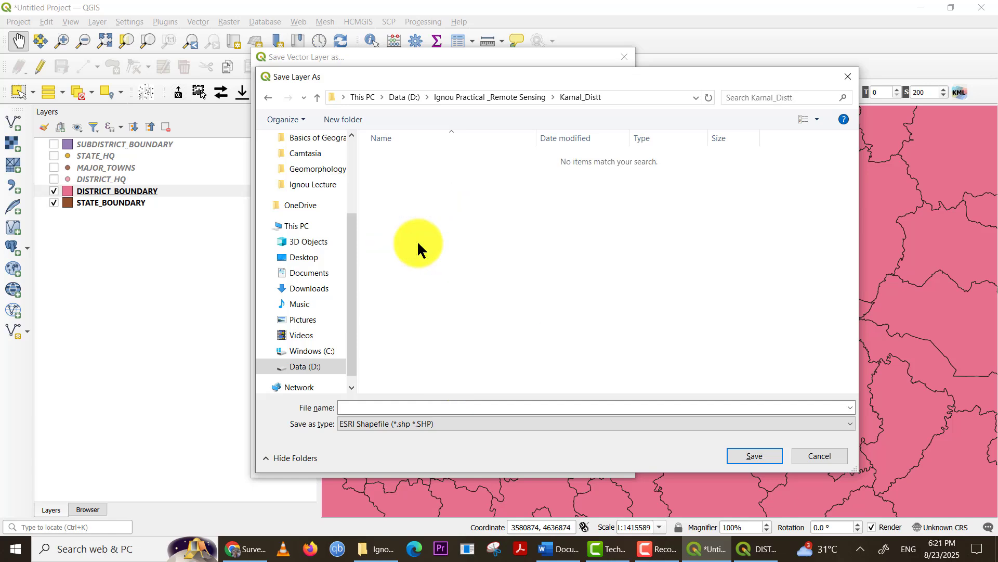
Name the output shapefile Karnal_Distt_Boundary, keep the LCC_WGS84 CRS and export it with the saved file added to the map
left_click(755, 458)
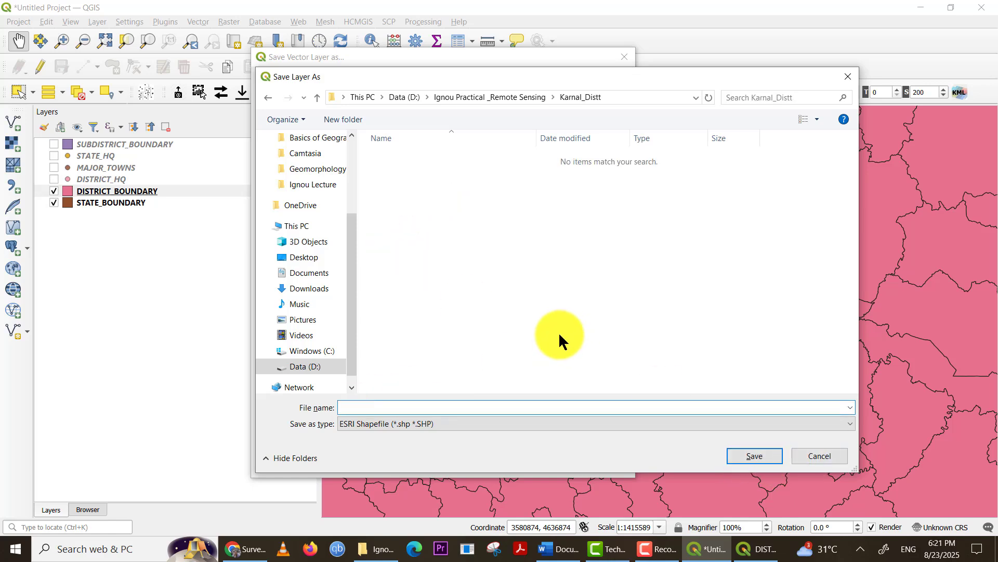
type("Karnal_Distt_Boundary")
left_click(754, 457)
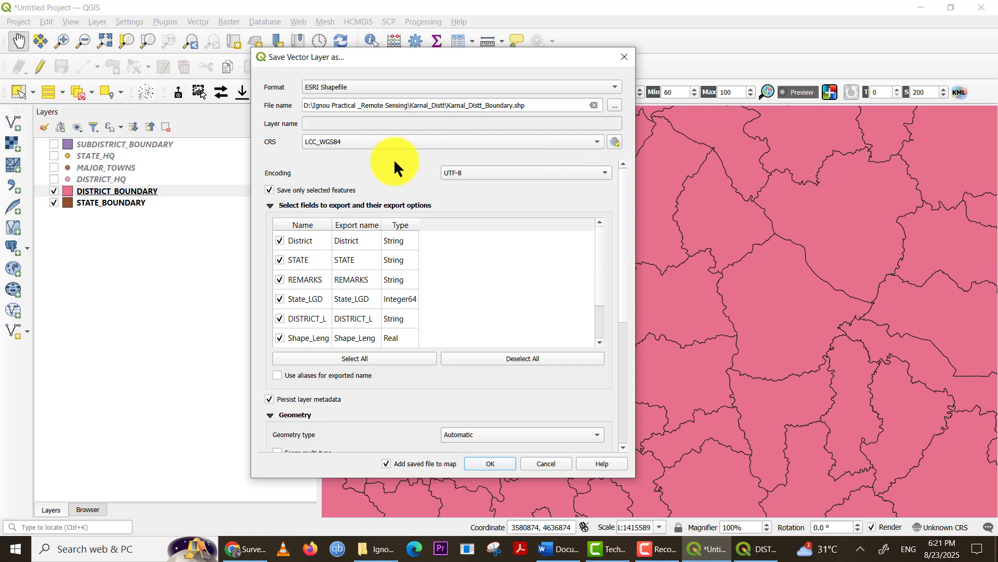
left_click(359, 140)
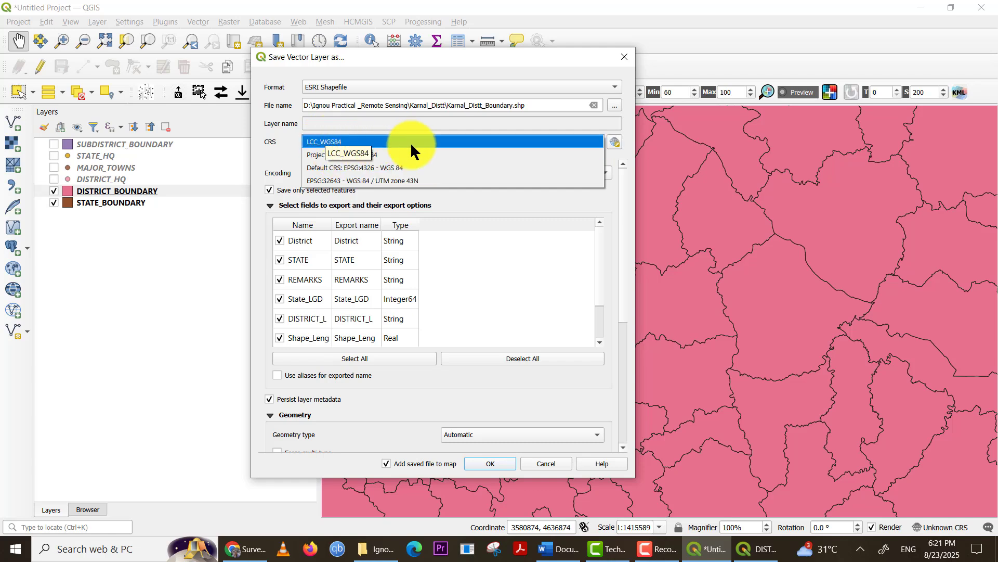
left_click(331, 141)
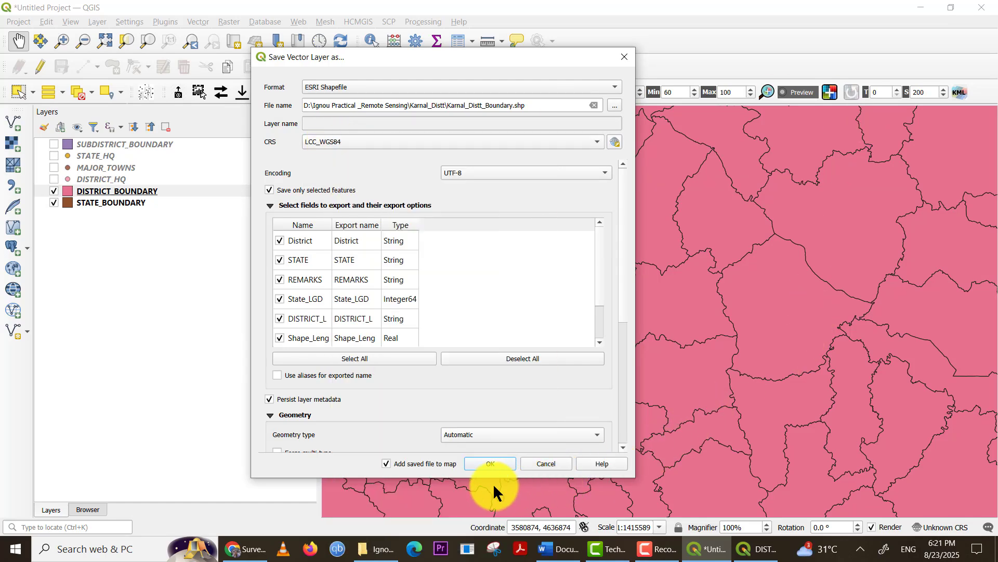
left_click(490, 463)
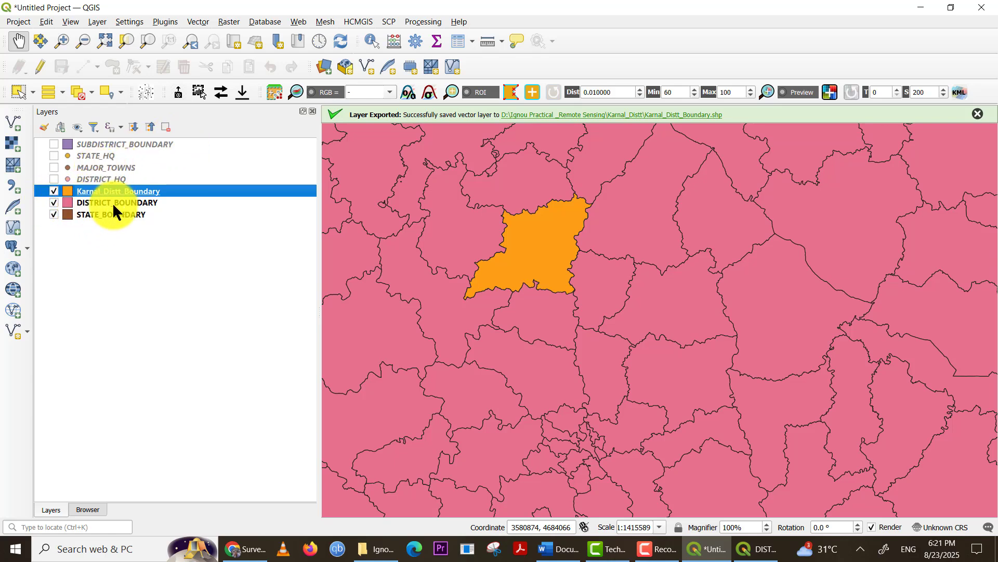
Switch the Karnal_Distt_Boundary layer off and on to compare it with the selected district beneath, leaving it visible
left_click(52, 191)
left_click(52, 191)
left_click(53, 191)
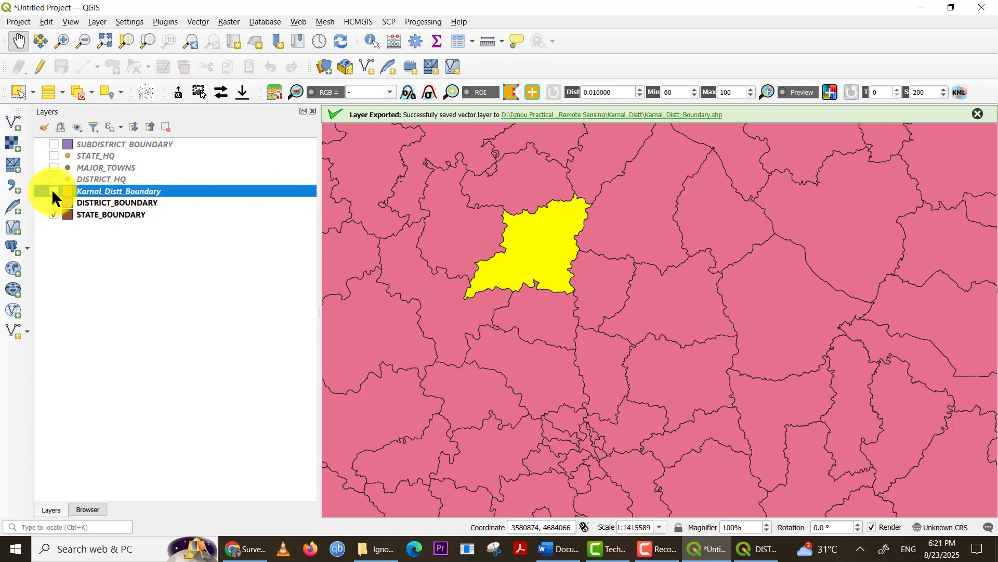
left_click(53, 191)
left_click(53, 191)
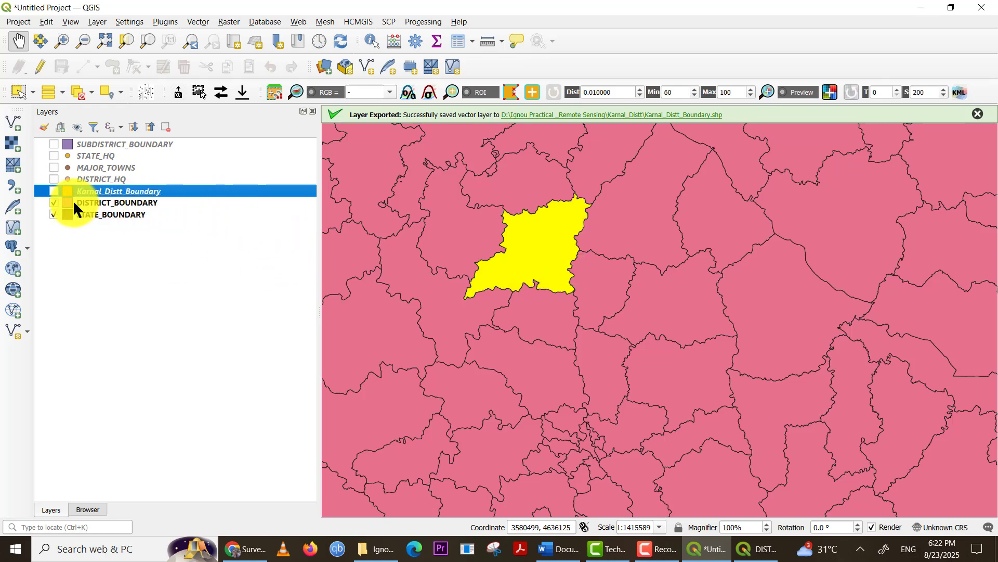
left_click(54, 191)
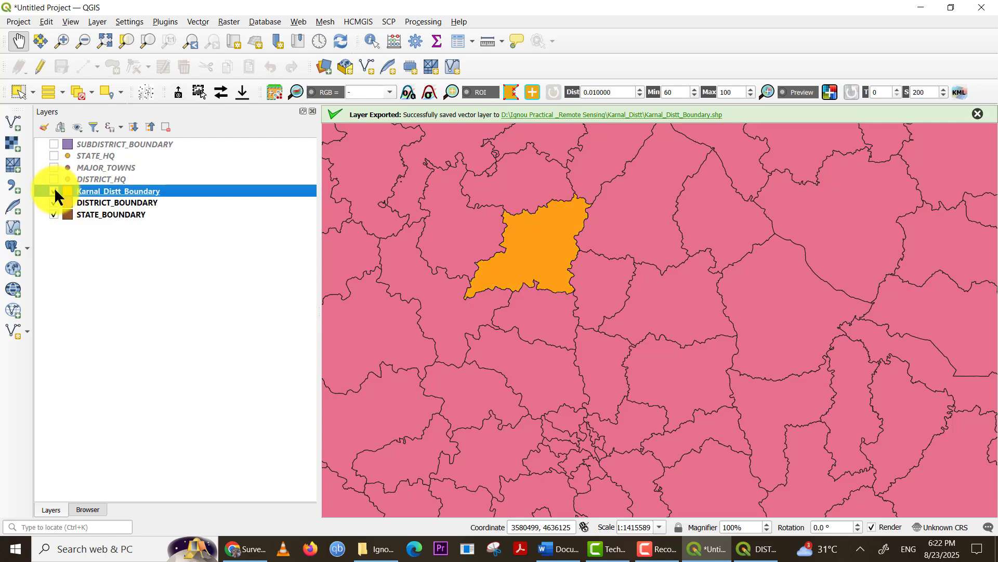
Toggle the Karnal_Distt_Boundary layer's visibility twice at a closer zoom to check it against the underlying district, leaving it visible
scroll(530, 225, "up", 1)
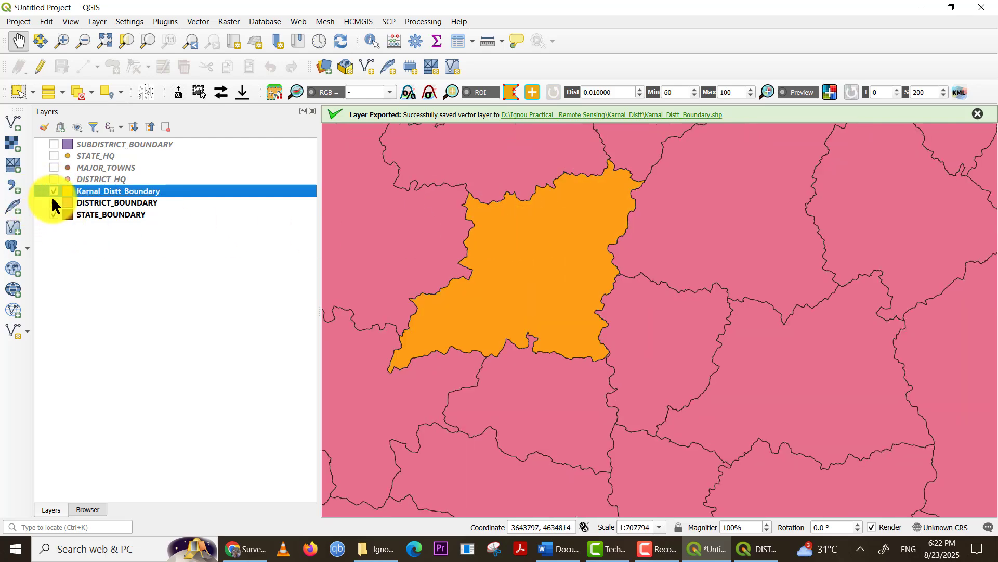
left_click(54, 191)
left_click(54, 191)
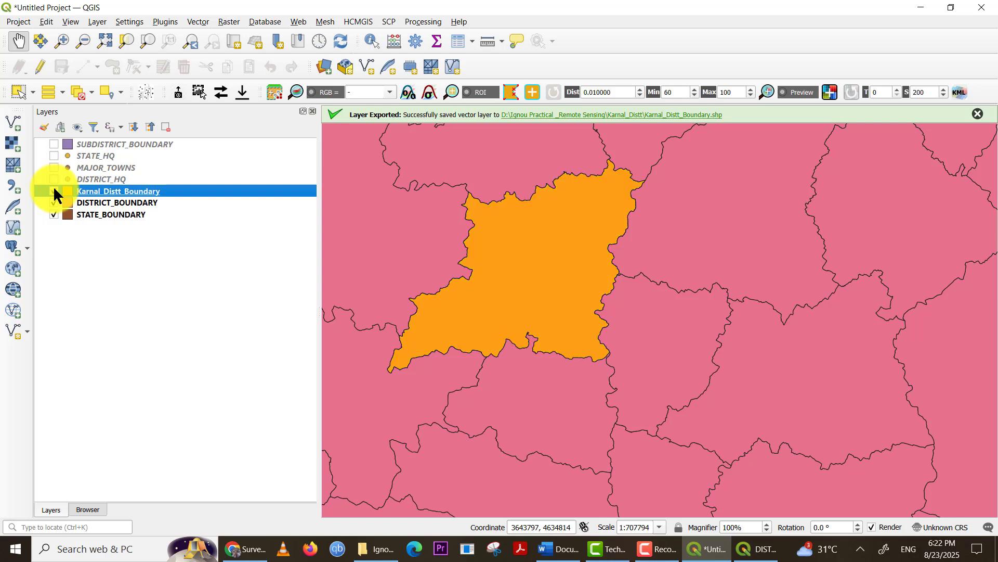
left_click(54, 191)
left_click(54, 191)
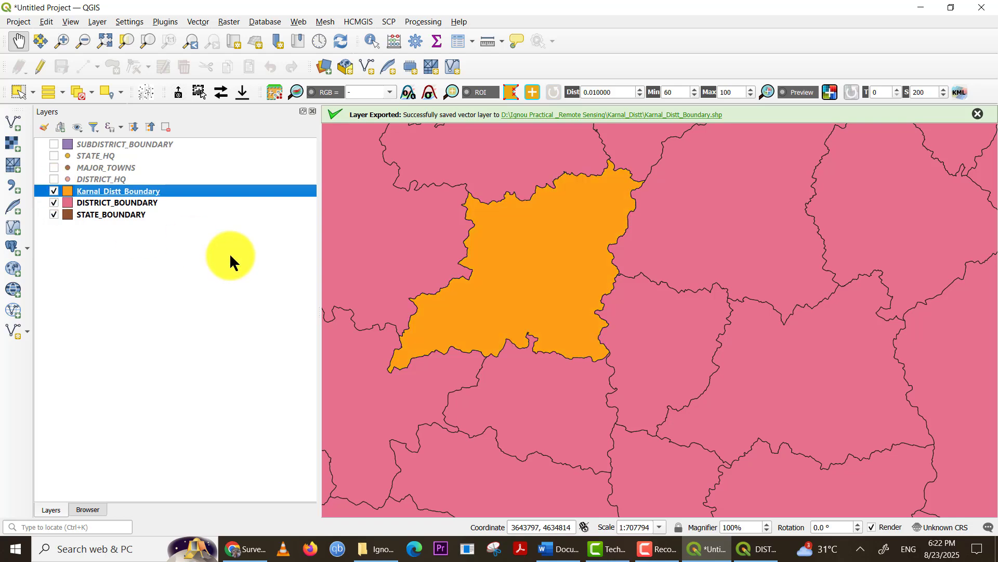
Hide the STATE_BOUNDARY and DISTRICT_BOUNDARY layers to display only Karnal_Distt_Boundary on the map
left_click(53, 215)
left_click(54, 203)
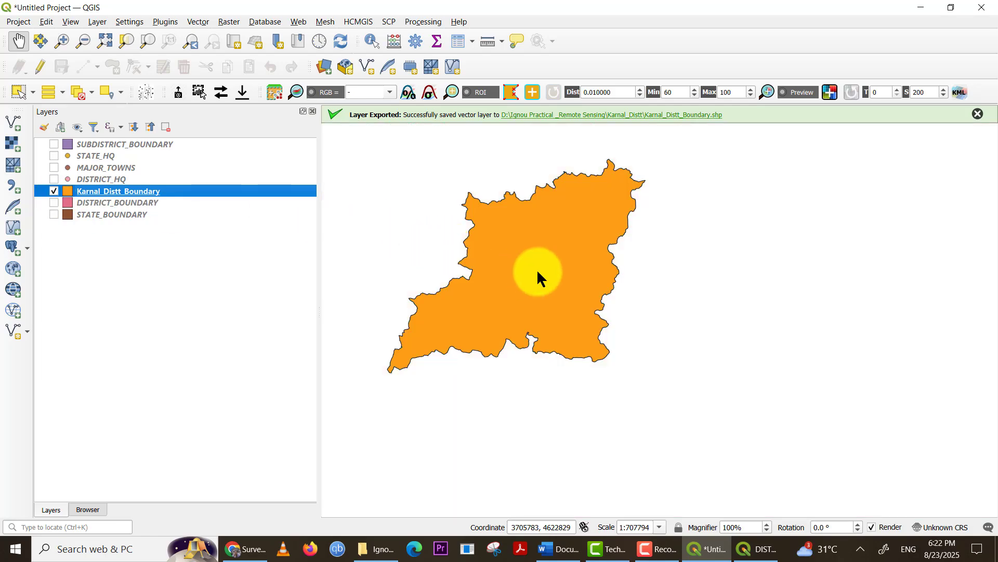
left_click_drag(538, 276, 664, 356)
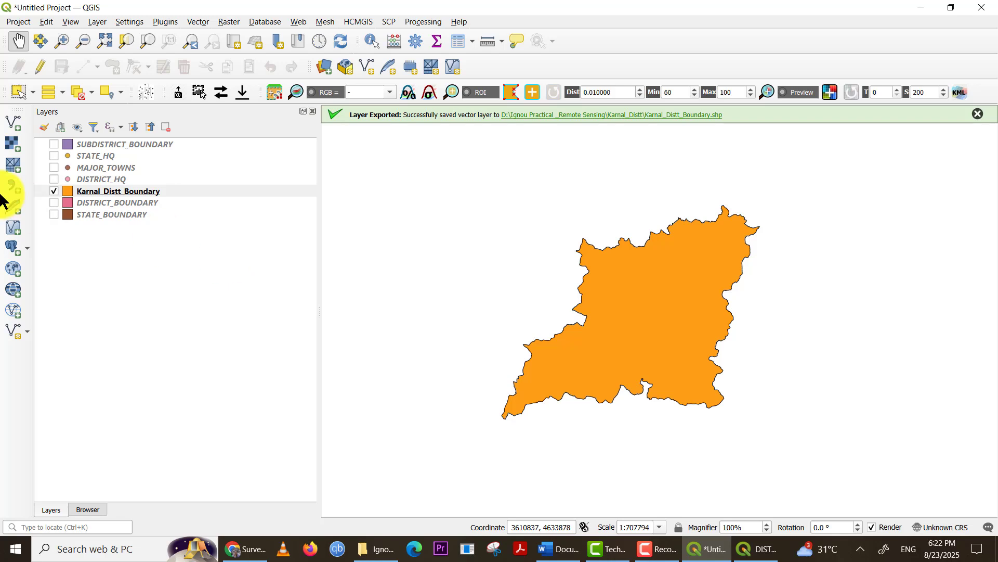
Add the raster RT_LC08_L1TP_147039_20240315_20240401_02_T1_B5.tif from the Reflectance folder and place it below all the boundary layers
left_click(12, 145)
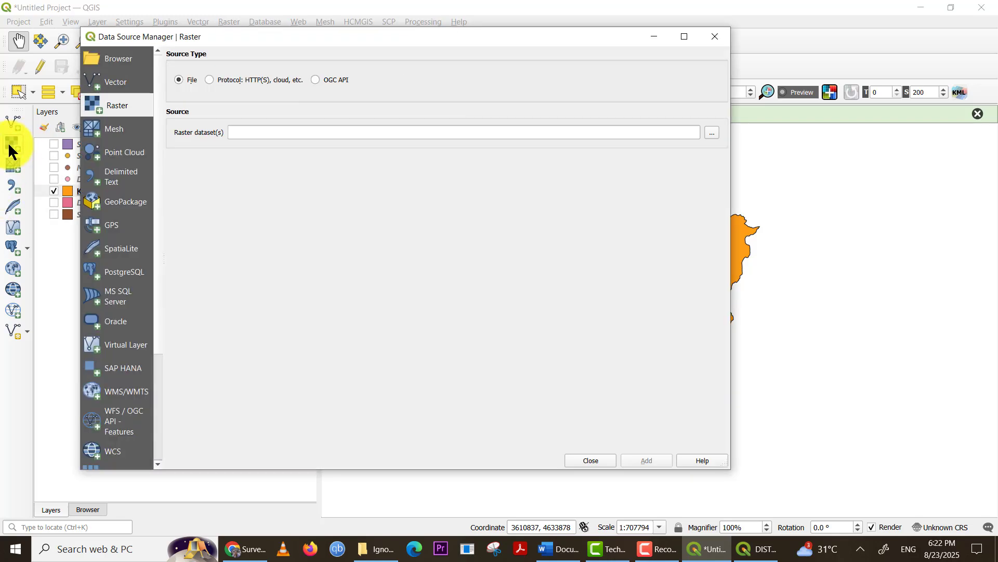
left_click(712, 133)
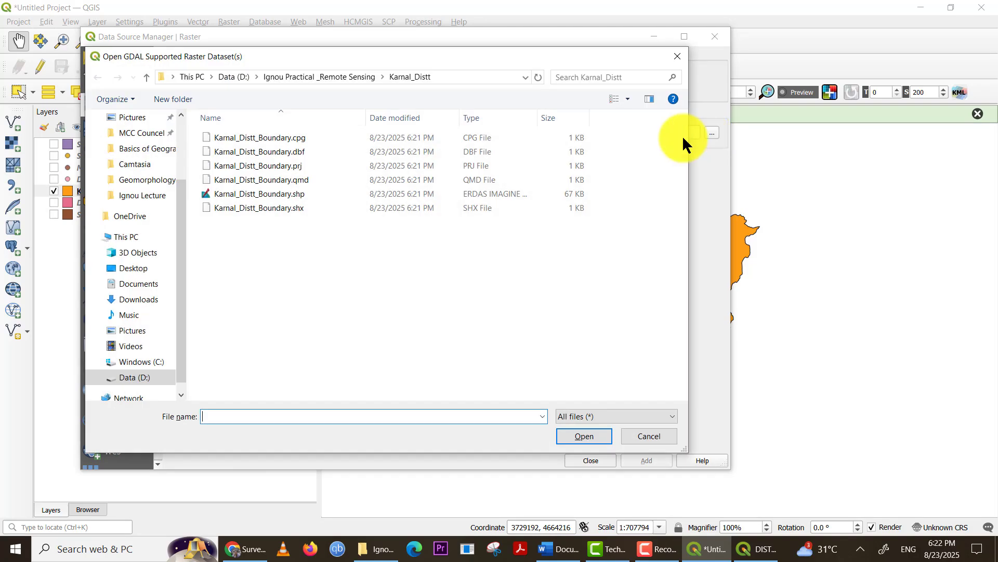
left_click(291, 78)
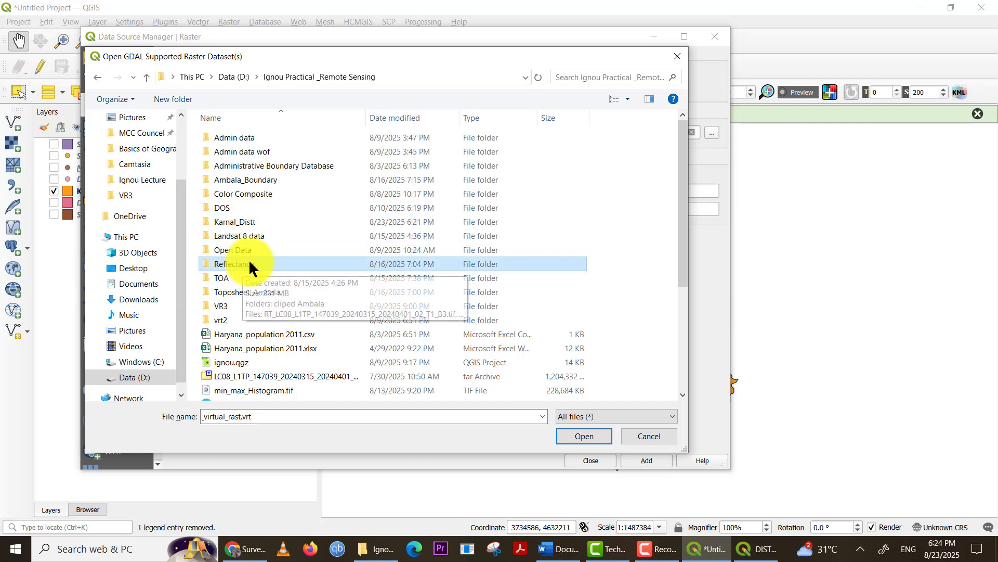
double_click(235, 265)
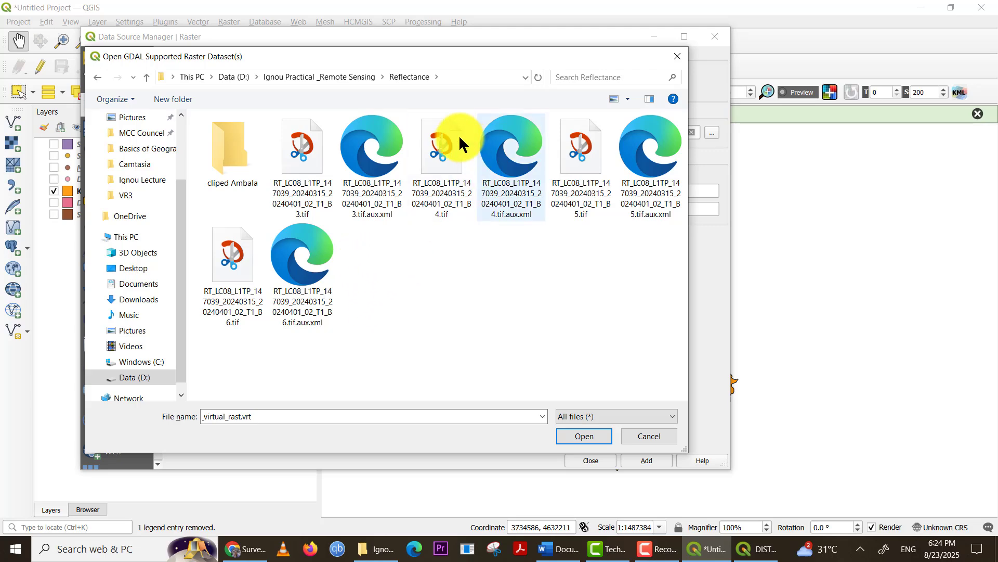
double_click(446, 140)
left_click(648, 461)
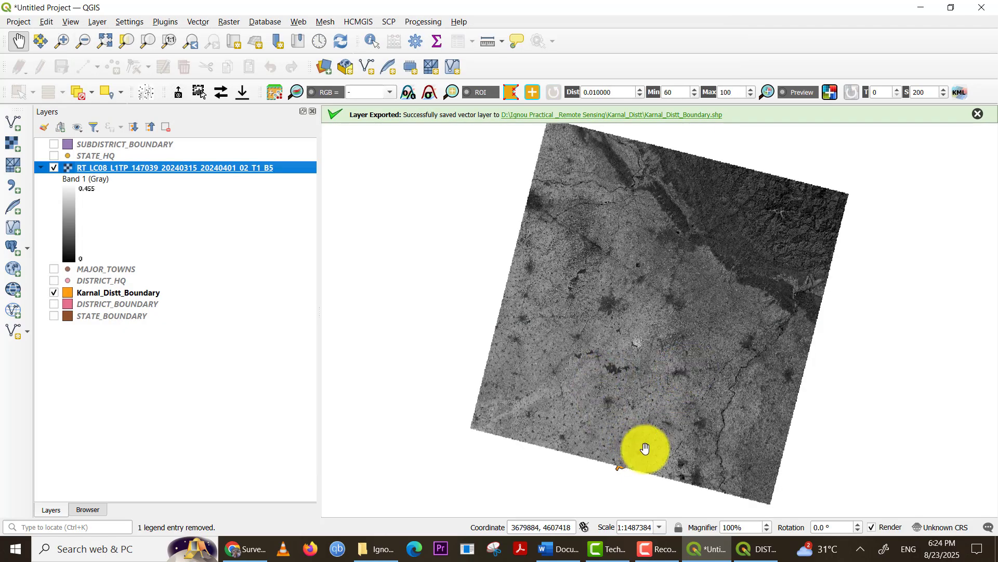
left_click_drag(189, 170, 169, 340)
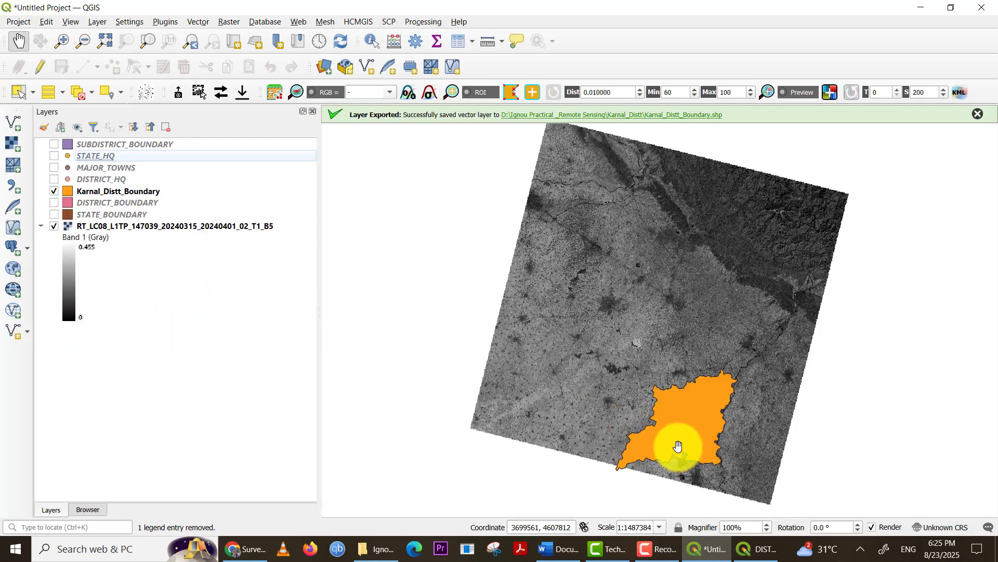
Examine how the Karnal district boundary fits within the Landsat band 5 scene, especially its southwestern tip at the image edge
scroll(673, 446, "up", 1)
left_click_drag(630, 446, 643, 338)
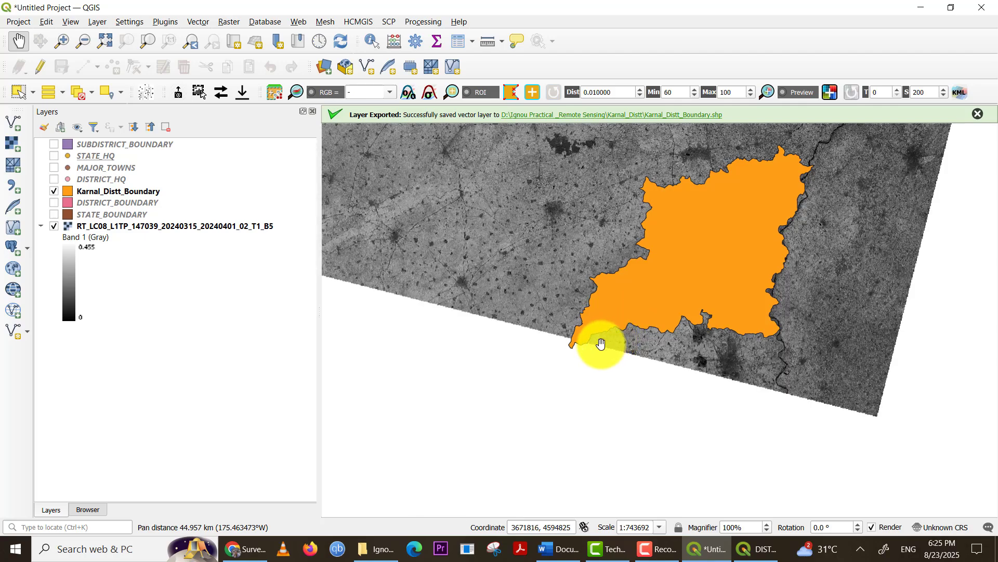
left_click_drag(691, 252, 623, 419)
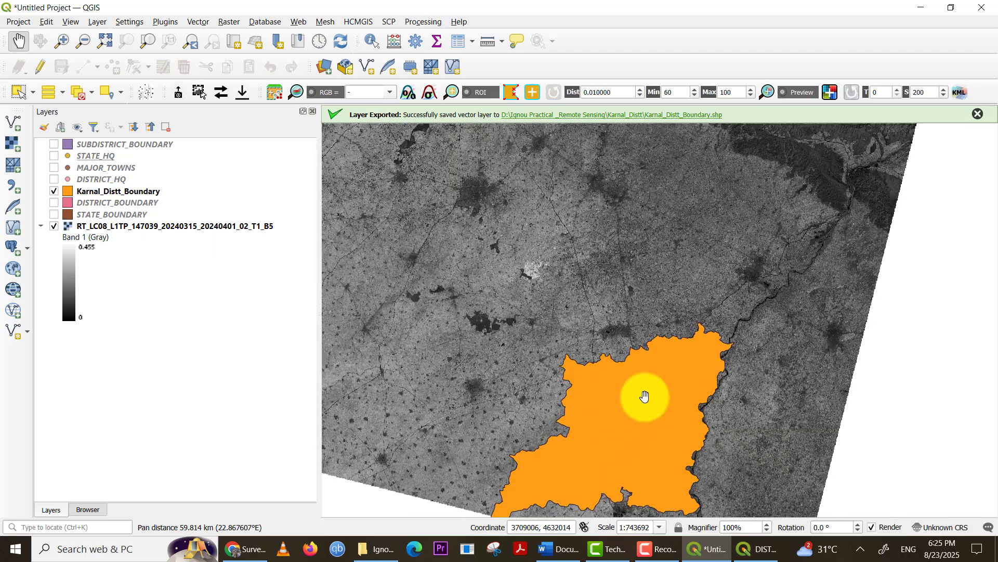
scroll(572, 320, "down", 1)
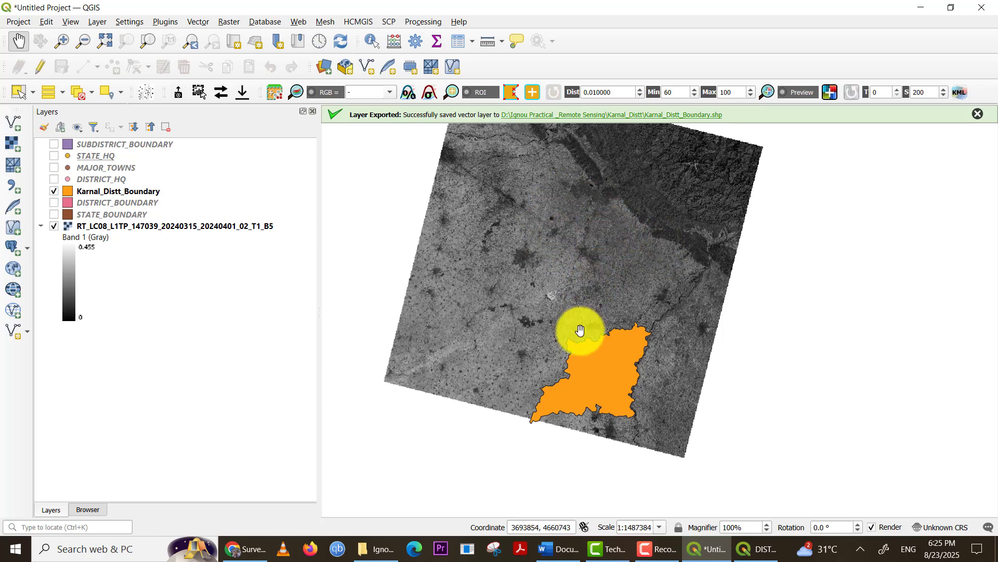
scroll(530, 430, "up", 2)
scroll(530, 430, "up", 2)
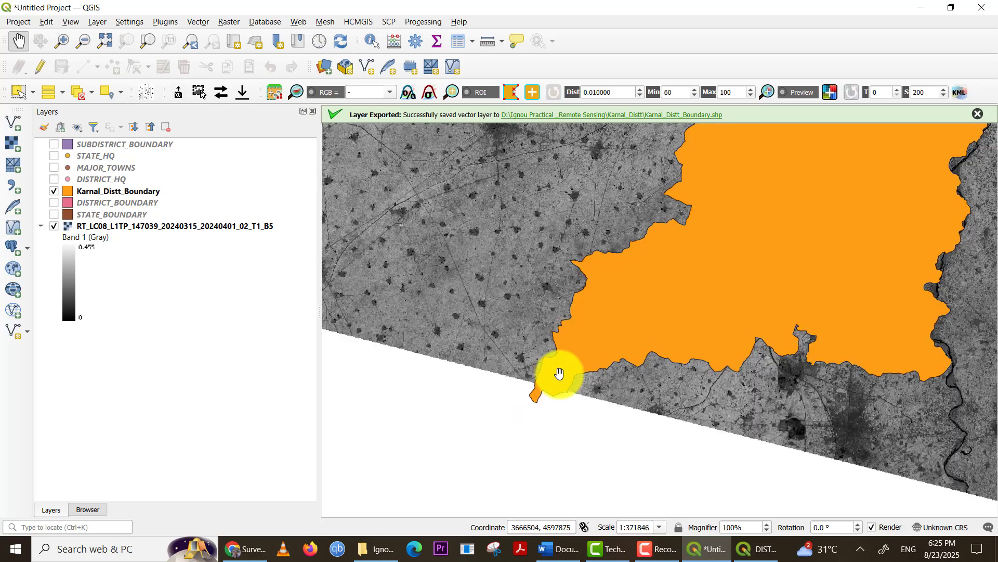
left_click_drag(480, 368, 505, 305)
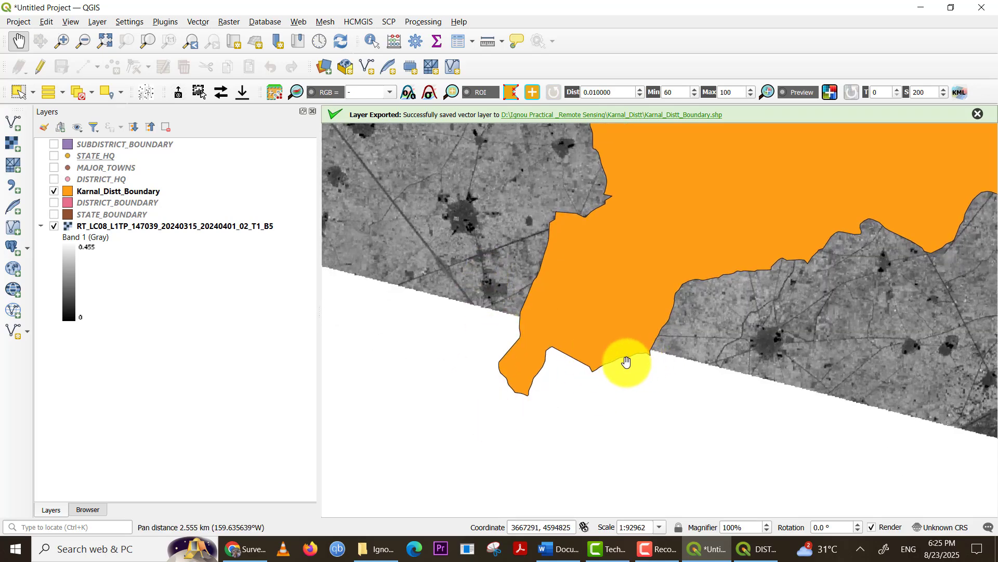
scroll(533, 335, "down", 3)
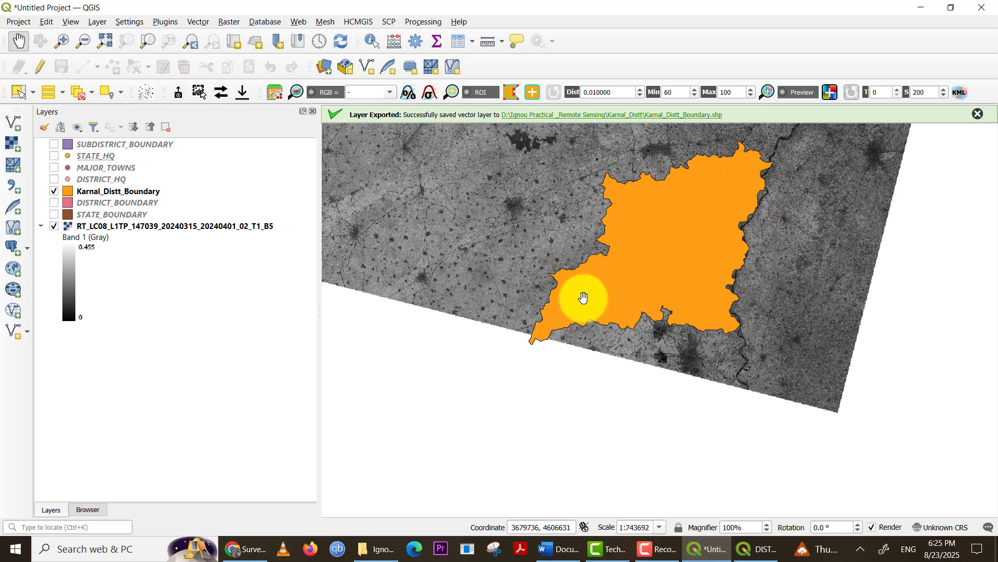
scroll(572, 284, "down", 1)
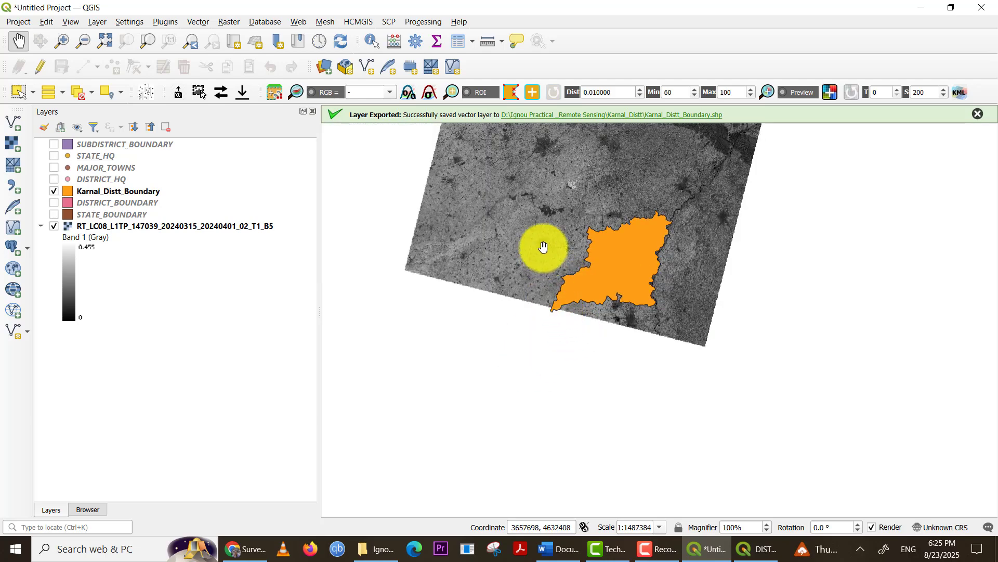
left_click_drag(539, 248, 531, 341)
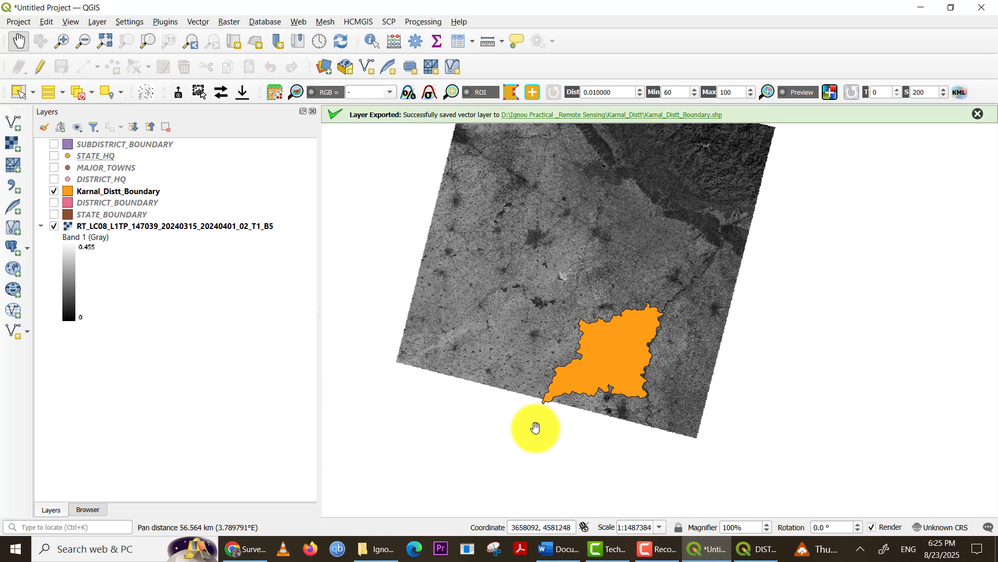
scroll(537, 434, "up", 1)
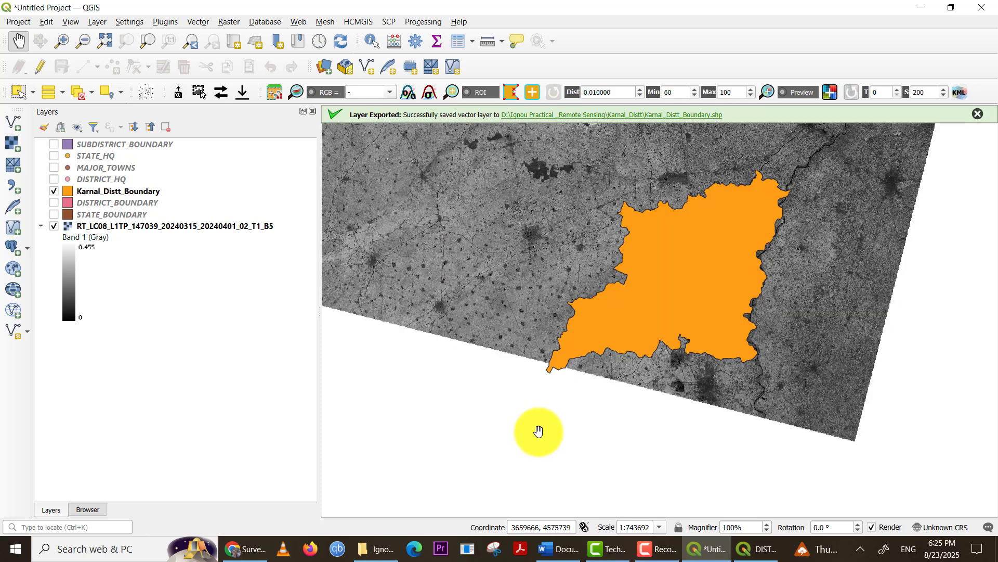
scroll(551, 406, "up", 1)
scroll(562, 328, "down", 2)
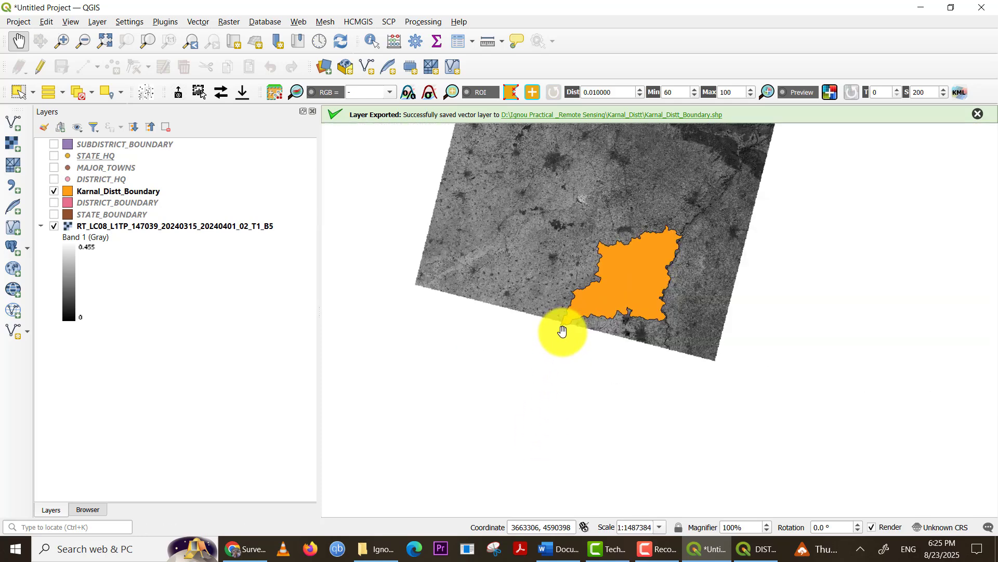
scroll(562, 333, "down", 1)
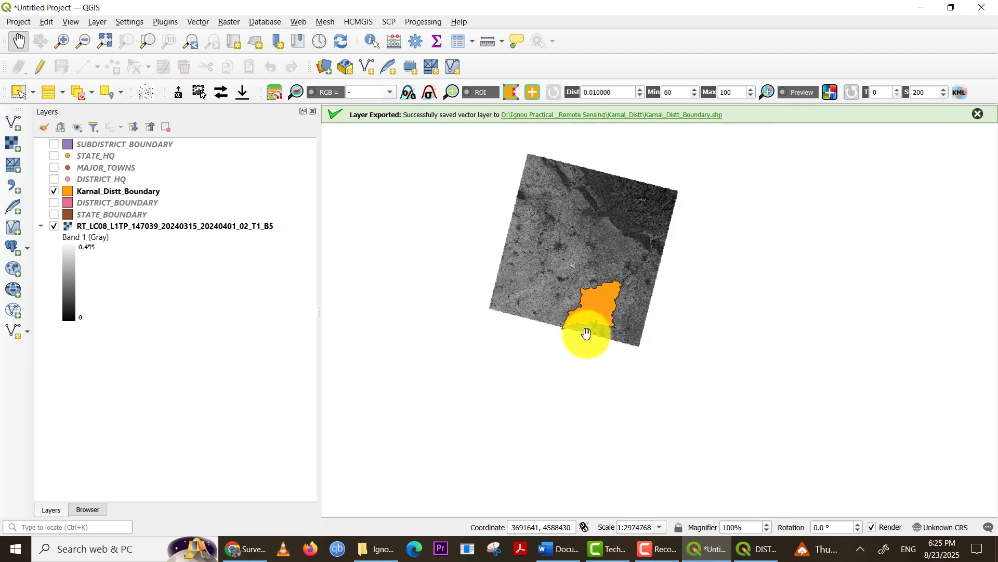
scroll(588, 331, "up", 1)
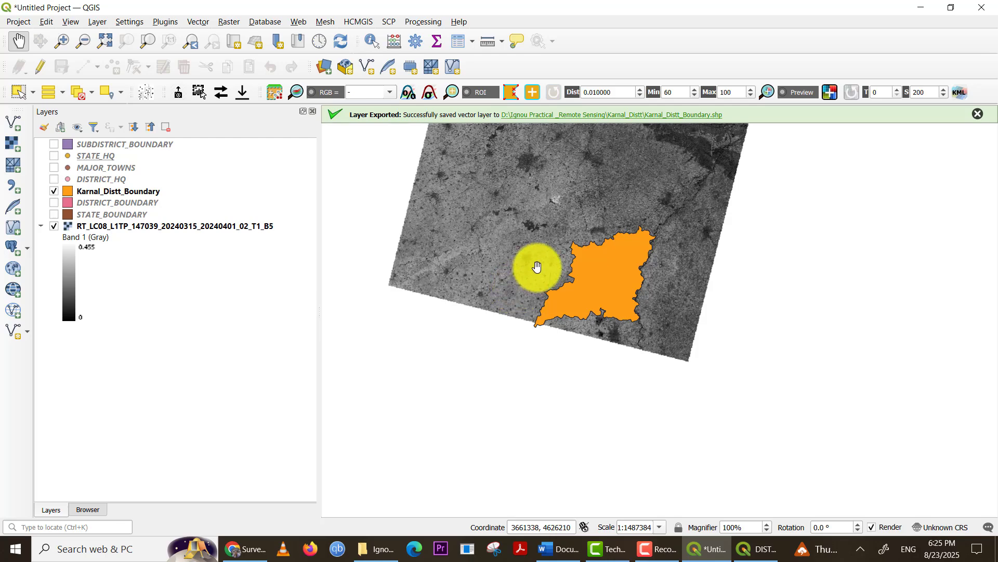
left_click_drag(539, 229, 546, 332)
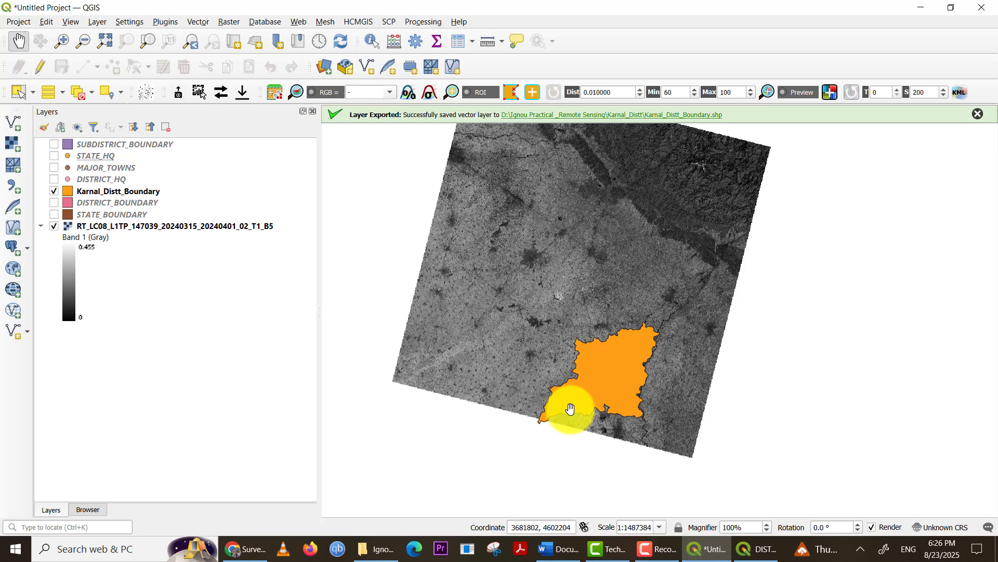
scroll(570, 408, "up", 2)
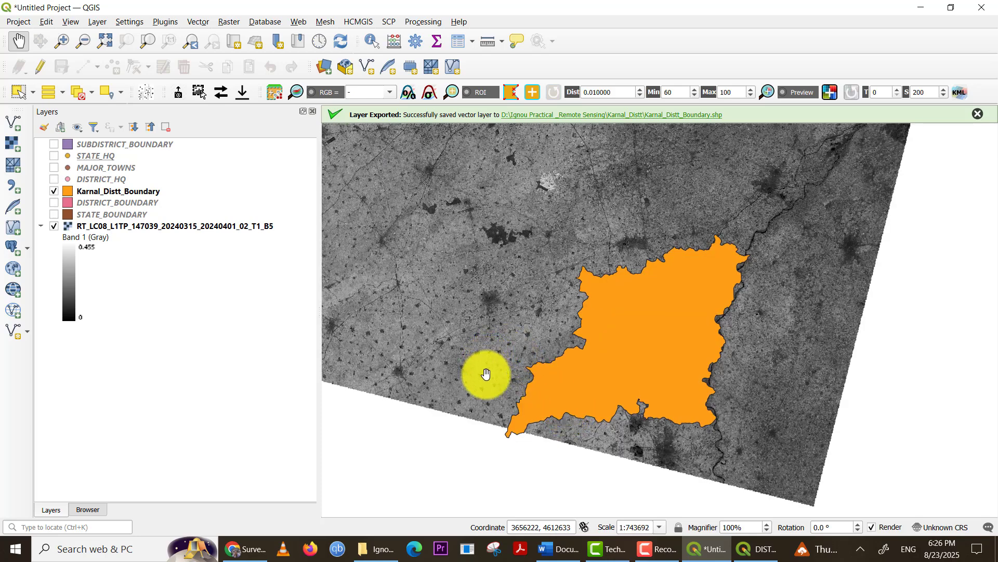